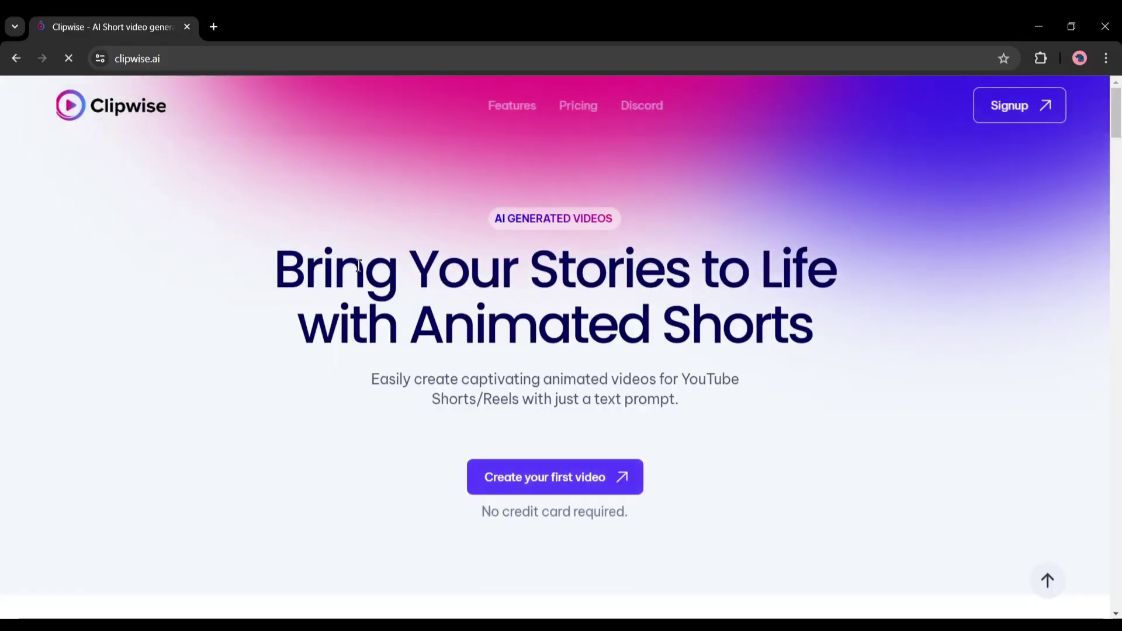
{"action": "scroll", "coordinate": [449, 325], "scroll_direction": "down", "scroll_amount": 10}
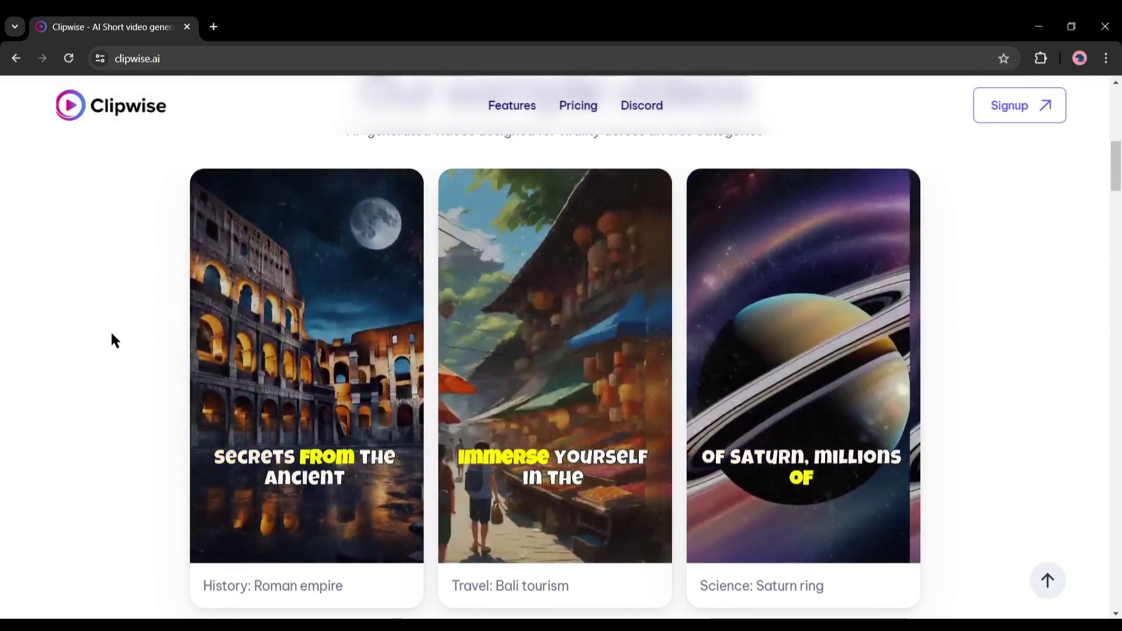
{"action": "scroll", "coordinate": [122, 353], "scroll_direction": "down", "scroll_amount": 10}
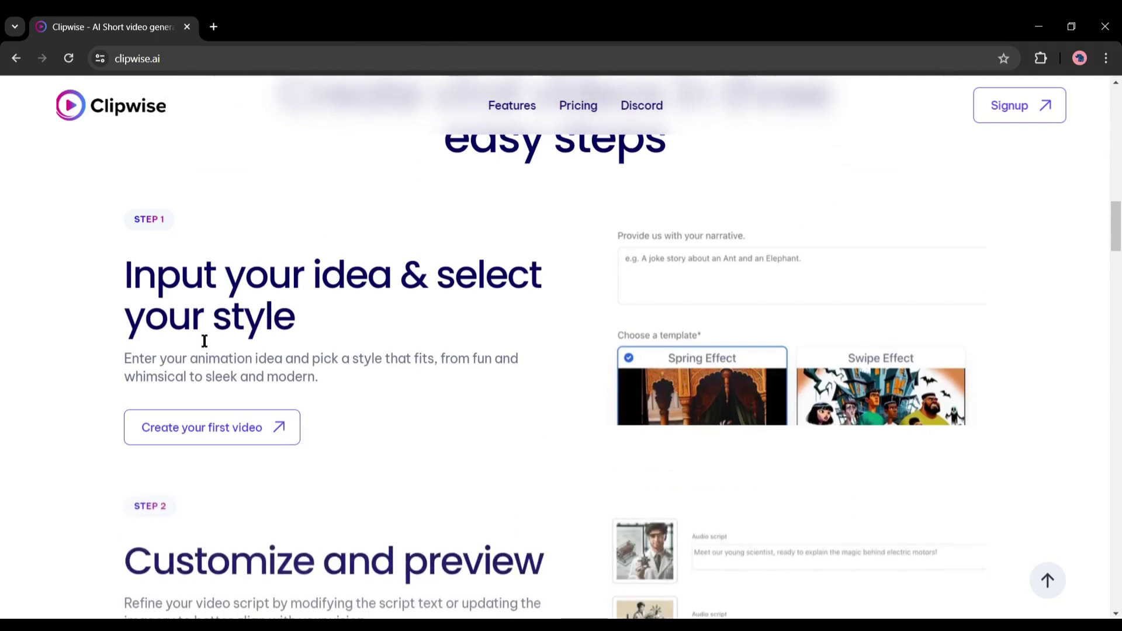
{"action": "scroll", "coordinate": [513, 356], "scroll_direction": "down", "scroll_amount": 1}
{"action": "scroll", "coordinate": [512, 350], "scroll_direction": "down", "scroll_amount": 3}
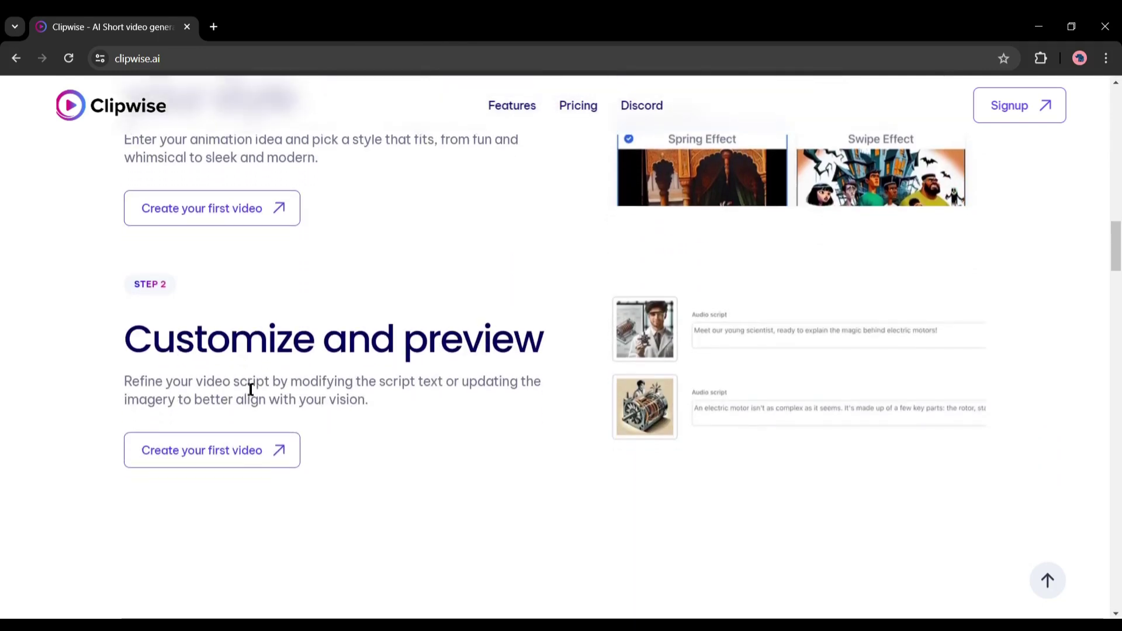
{"action": "scroll", "coordinate": [268, 387], "scroll_direction": "down", "scroll_amount": 5}
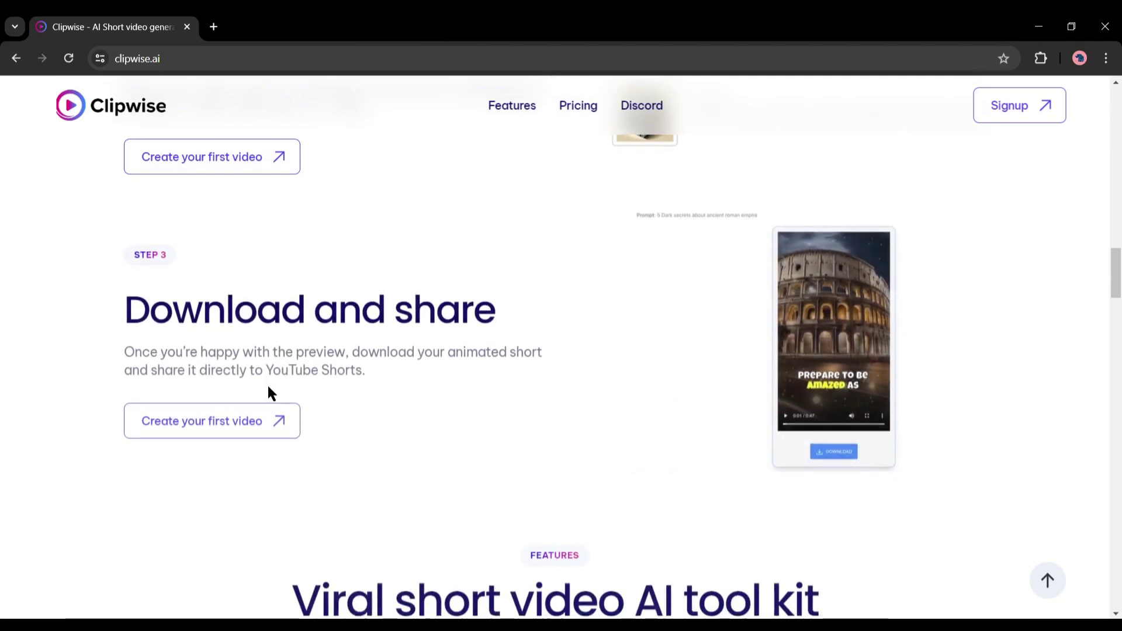
{"action": "scroll", "coordinate": [270, 394], "scroll_direction": "down", "scroll_amount": 1}
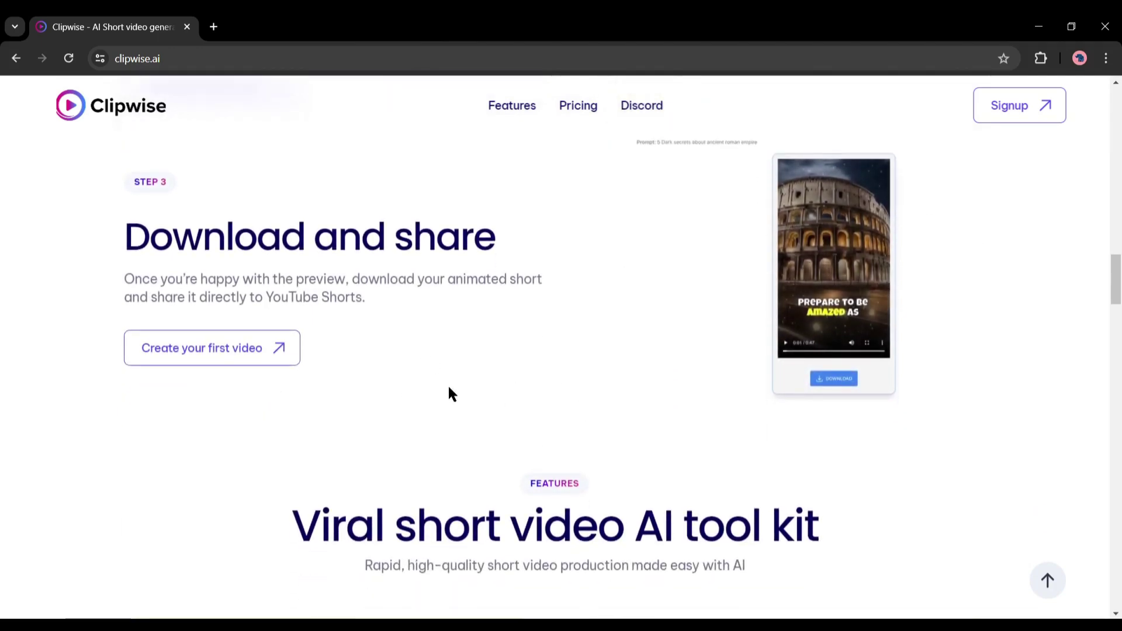
{"action": "scroll", "coordinate": [450, 392], "scroll_direction": "down", "scroll_amount": 18}
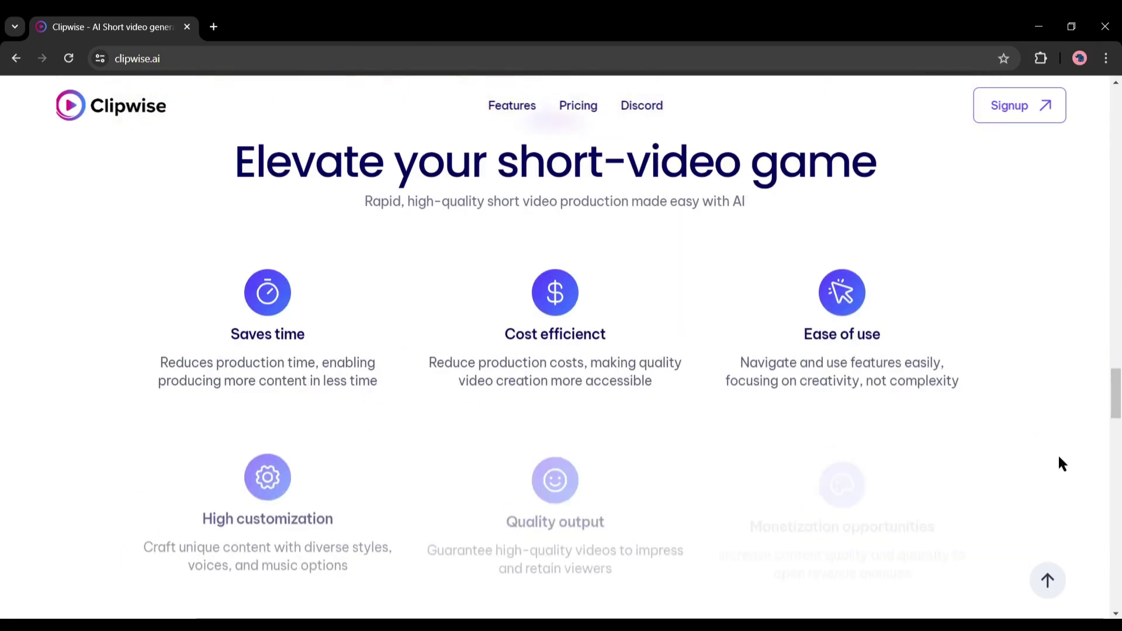
{"action": "scroll", "coordinate": [787, 353], "scroll_direction": "up", "scroll_amount": 20}
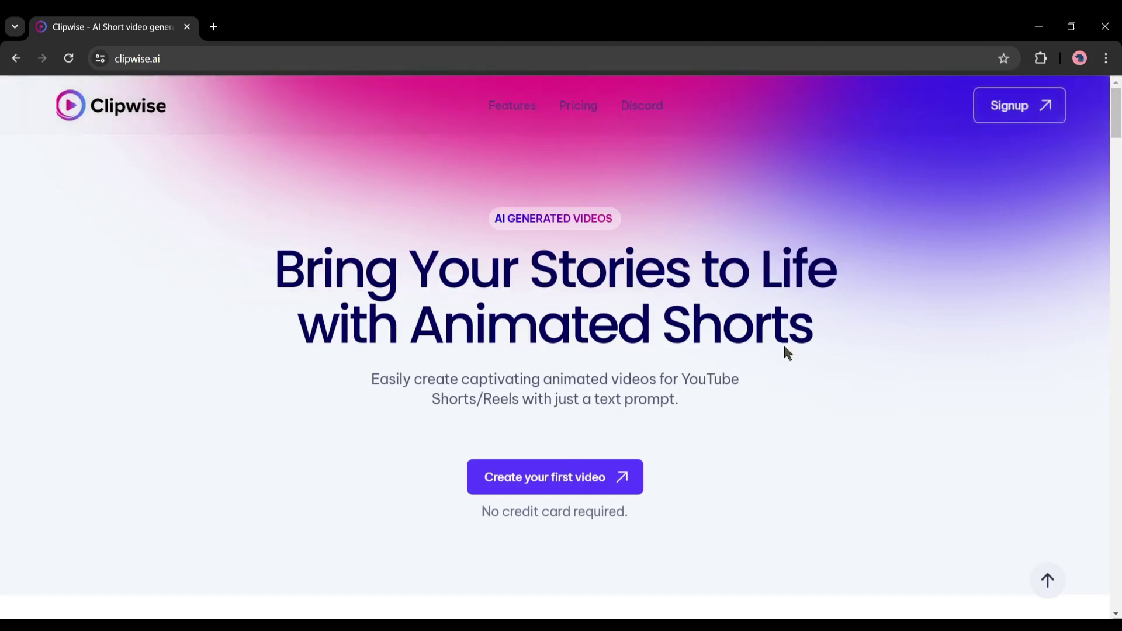
Open the Clipwise video creator studio and keep English as the video language.
{"action": "left_click", "coordinate": [1003, 109]}
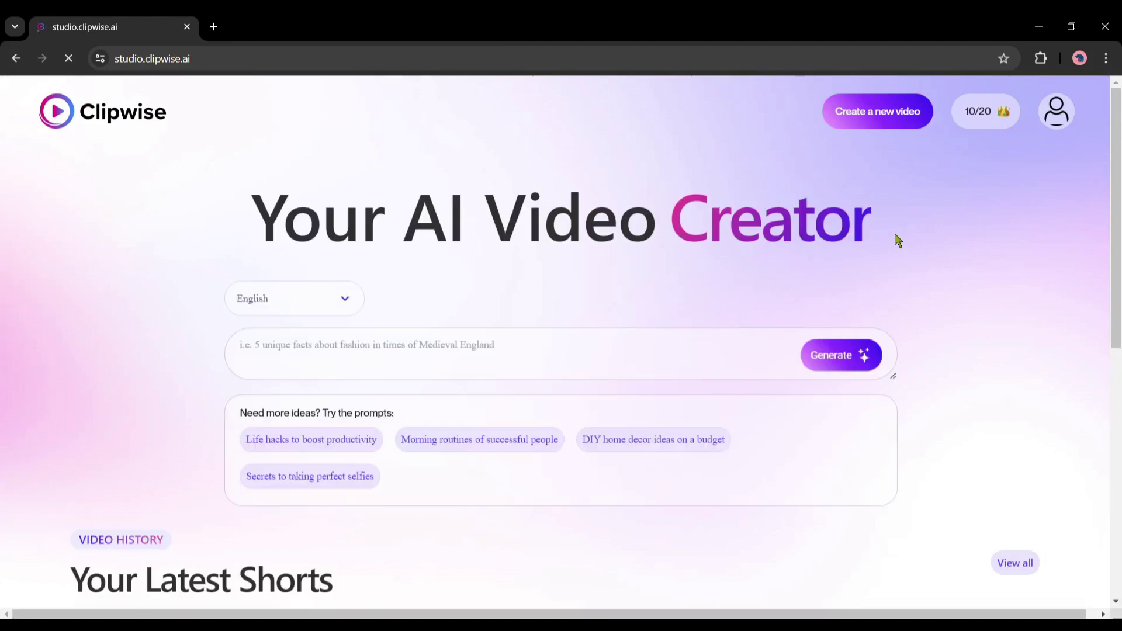
{"action": "scroll", "coordinate": [198, 291], "scroll_direction": "down", "scroll_amount": 6}
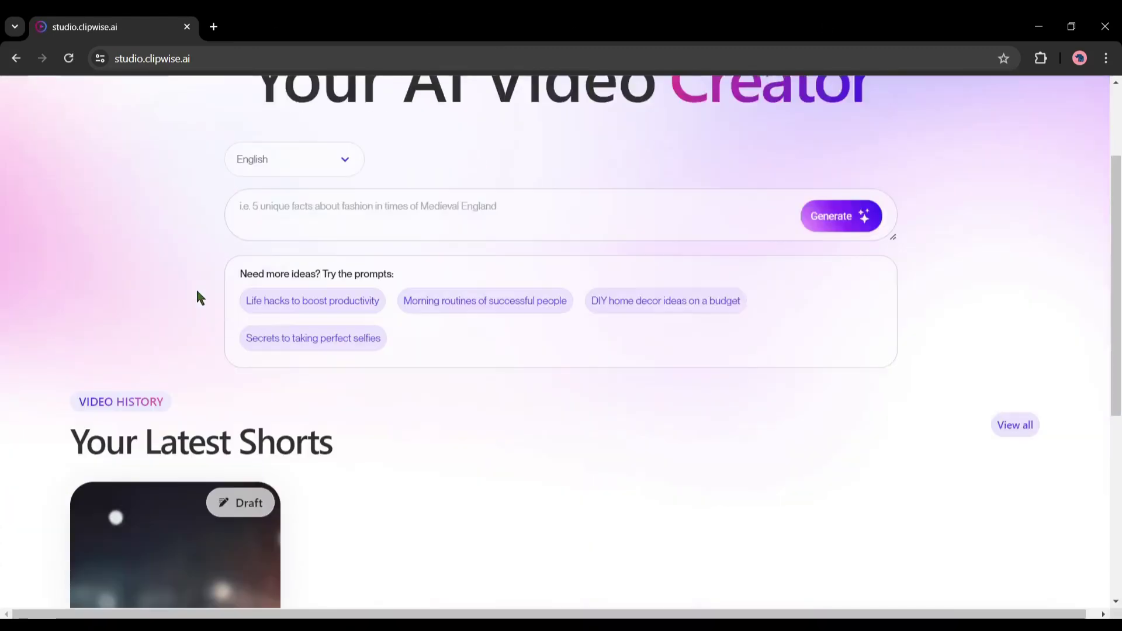
{"action": "scroll", "coordinate": [198, 291], "scroll_direction": "up", "scroll_amount": 3}
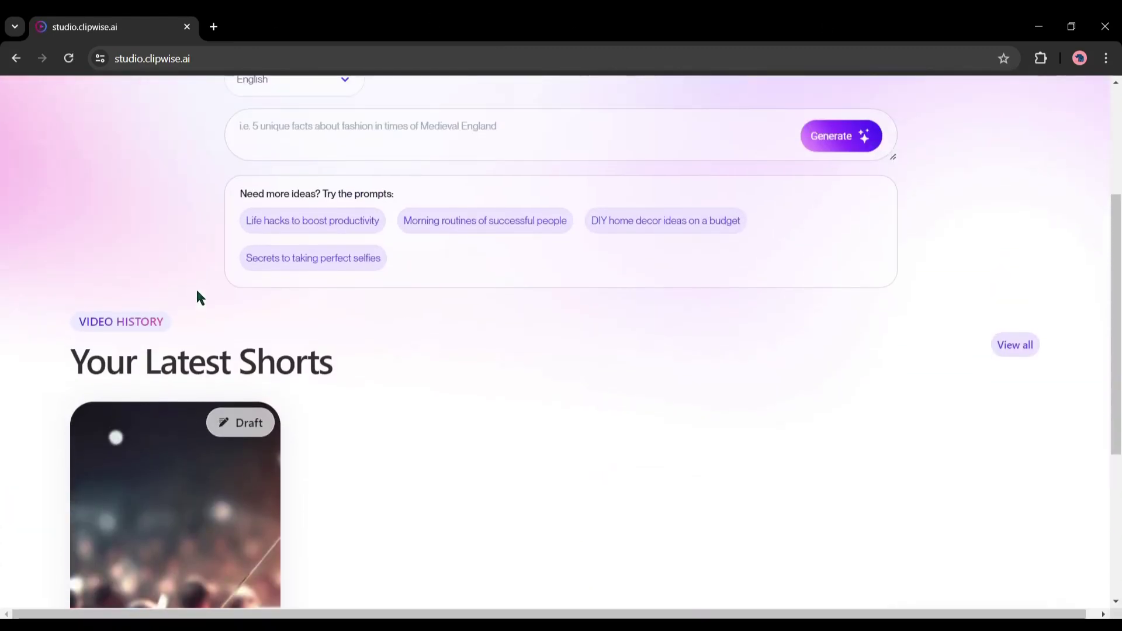
{"action": "scroll", "coordinate": [195, 287], "scroll_direction": "up", "scroll_amount": 4}
{"action": "left_click", "coordinate": [301, 301]}
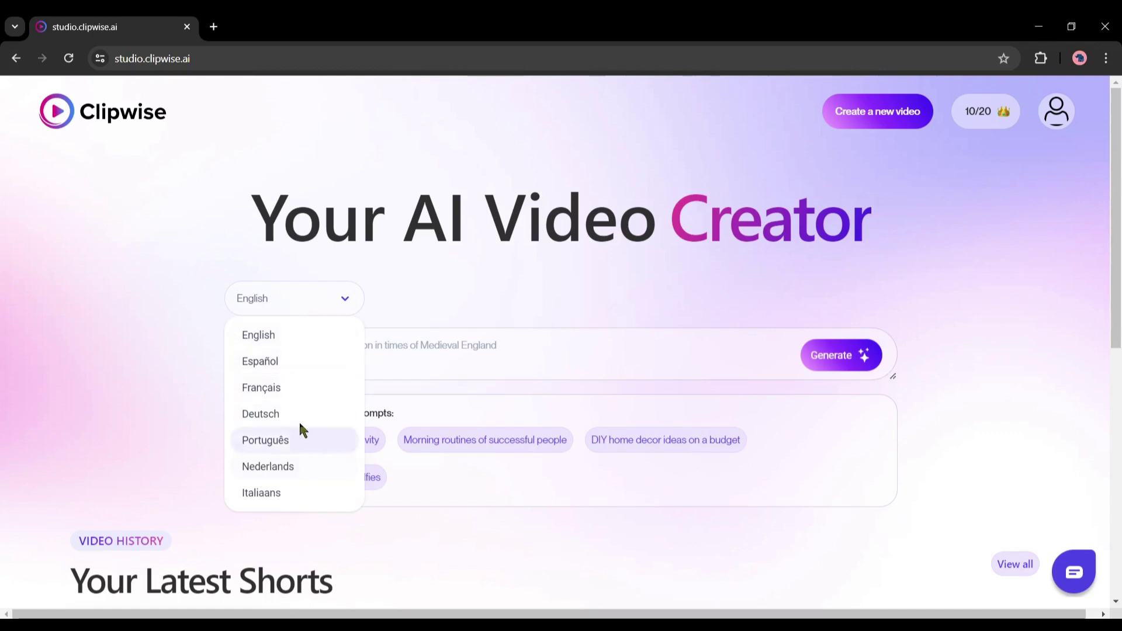
{"action": "left_click", "coordinate": [283, 335]}
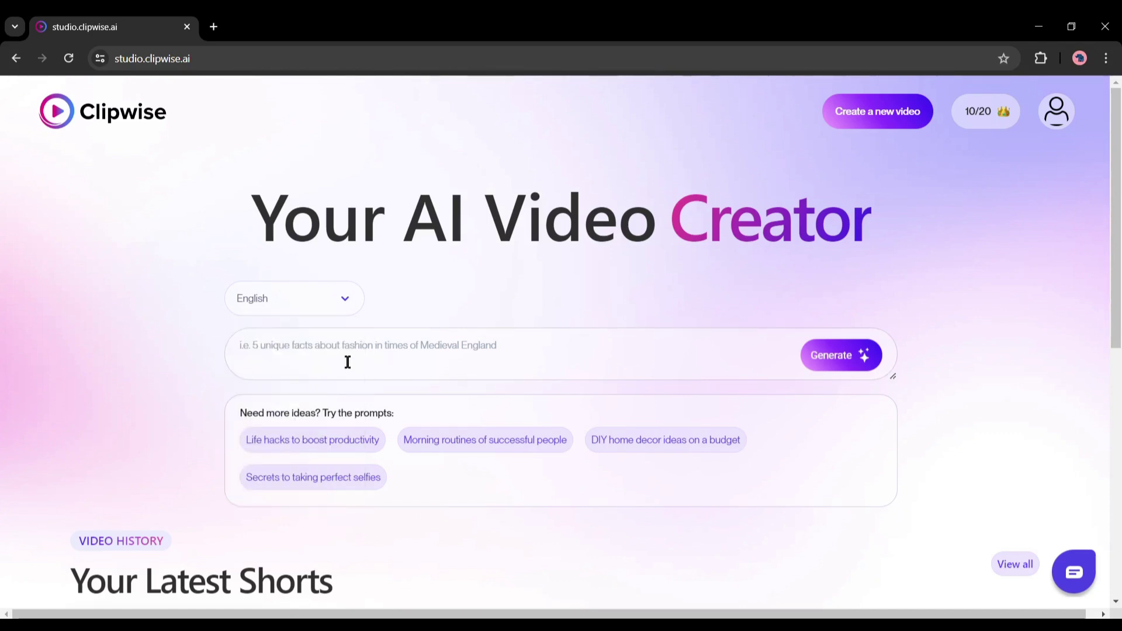
Enter the prompt 'Create a scary story video about' the abandoned mansion and generate the video.
{"action": "left_click", "coordinate": [377, 341]}
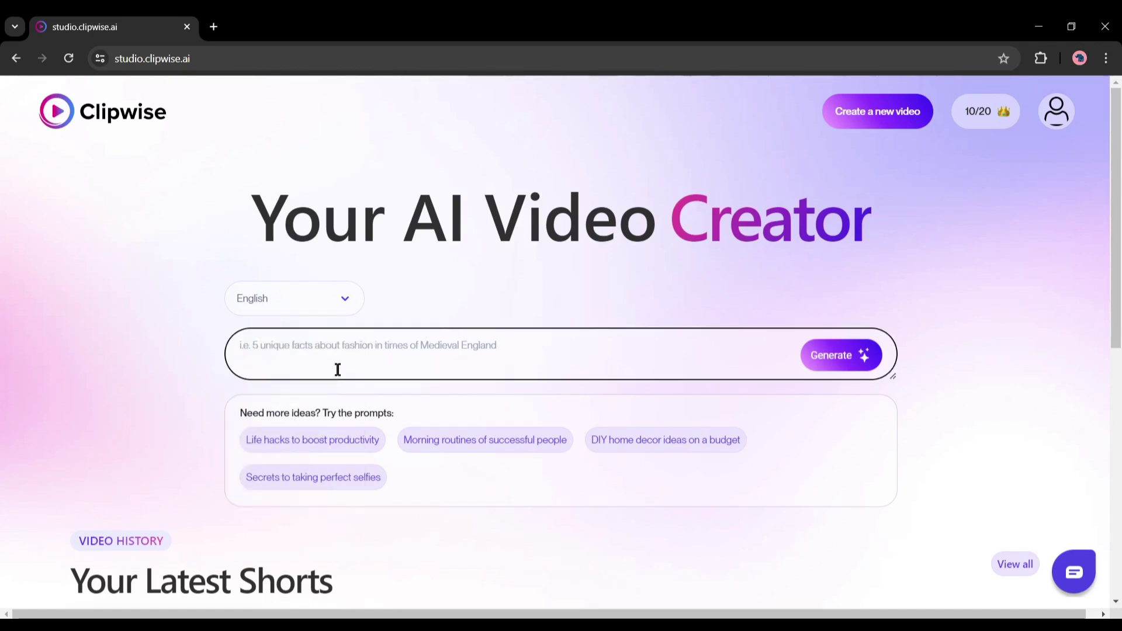
{"action": "type", "text": "CCr"}
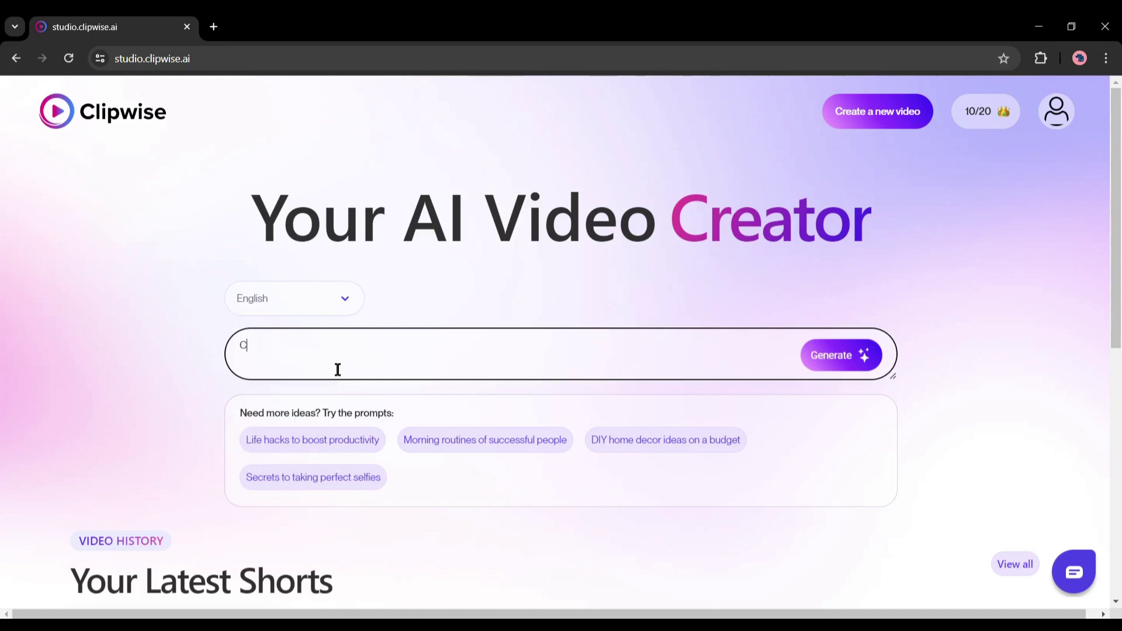
{"action": "key", "text": "BackSpace"}
{"action": "type", "text": "Create a scary story video about an abandoned mansion and an adventurous man"}
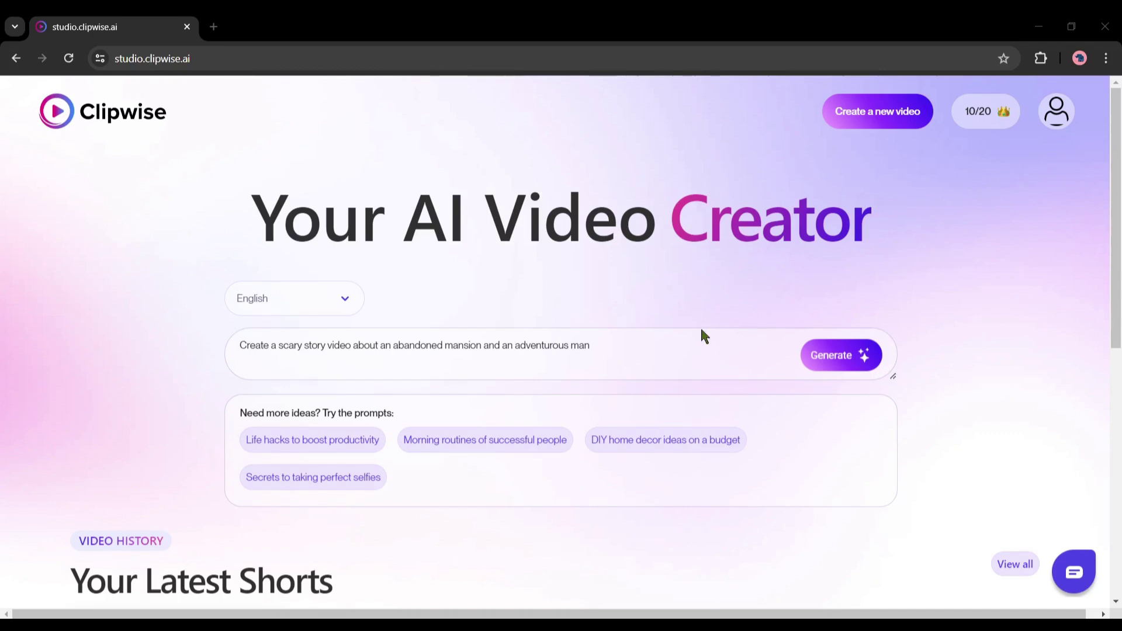
{"action": "key", "text": "alt+Tab"}
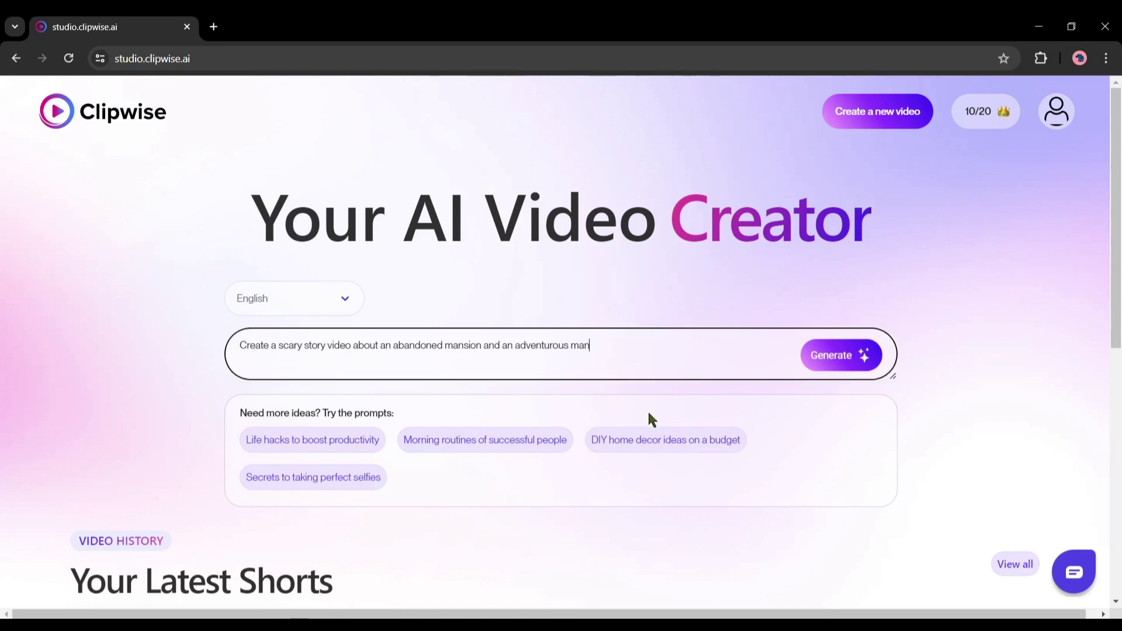
{"action": "left_click", "coordinate": [846, 363]}
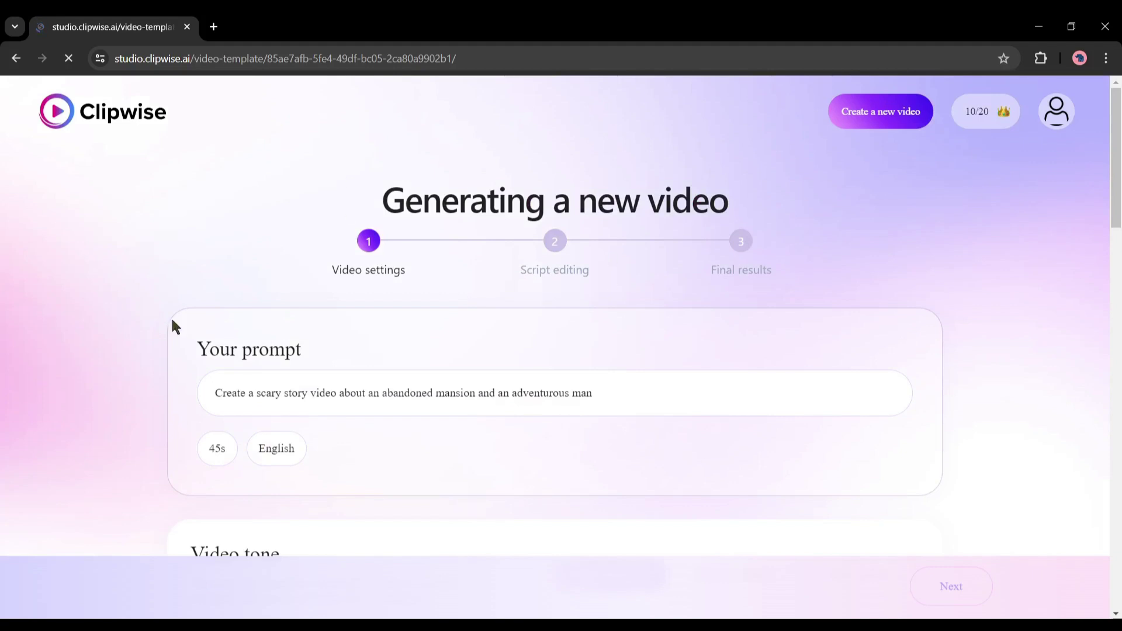
Set the video tone to Dark and intense.
{"action": "scroll", "coordinate": [181, 328], "scroll_direction": "down", "scroll_amount": 1}
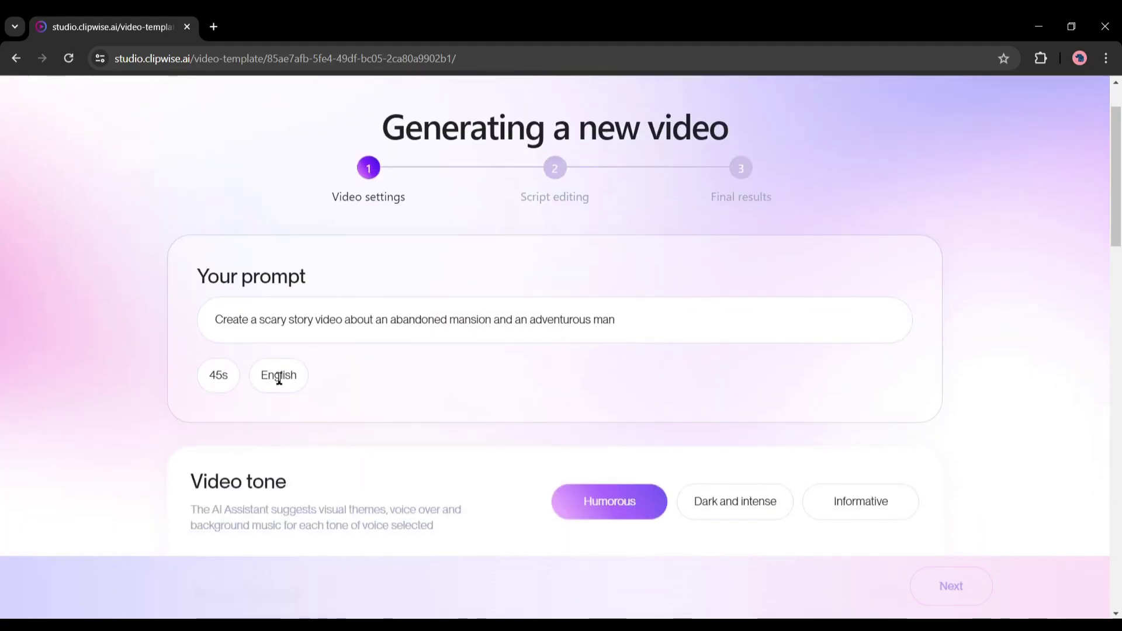
{"action": "scroll", "coordinate": [261, 417], "scroll_direction": "down", "scroll_amount": 3}
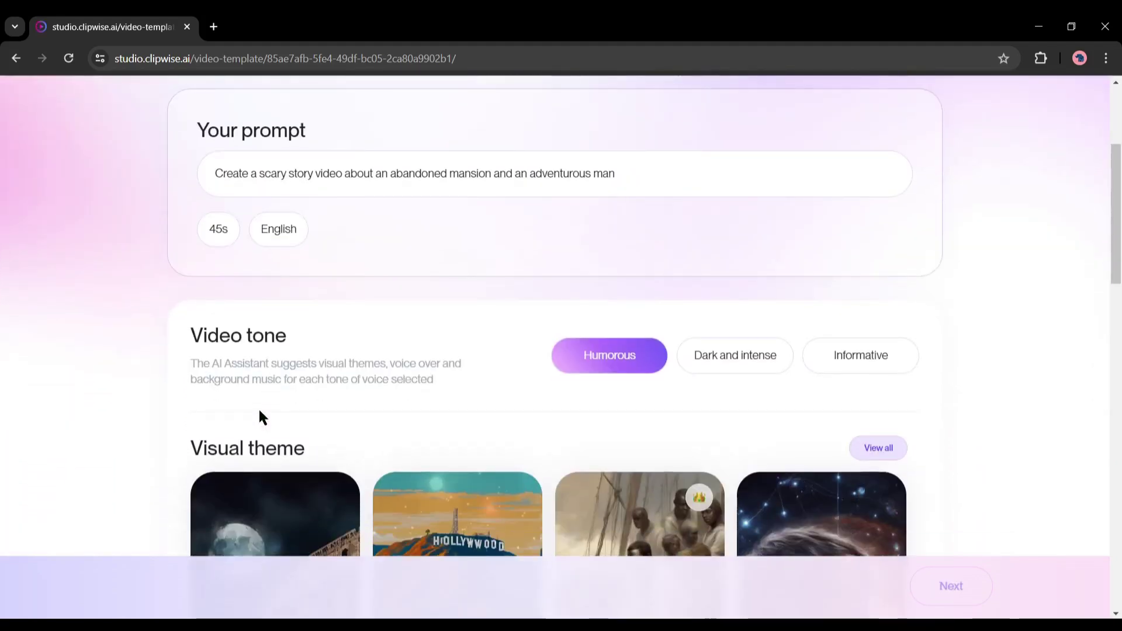
{"action": "scroll", "coordinate": [261, 417], "scroll_direction": "down", "scroll_amount": 1}
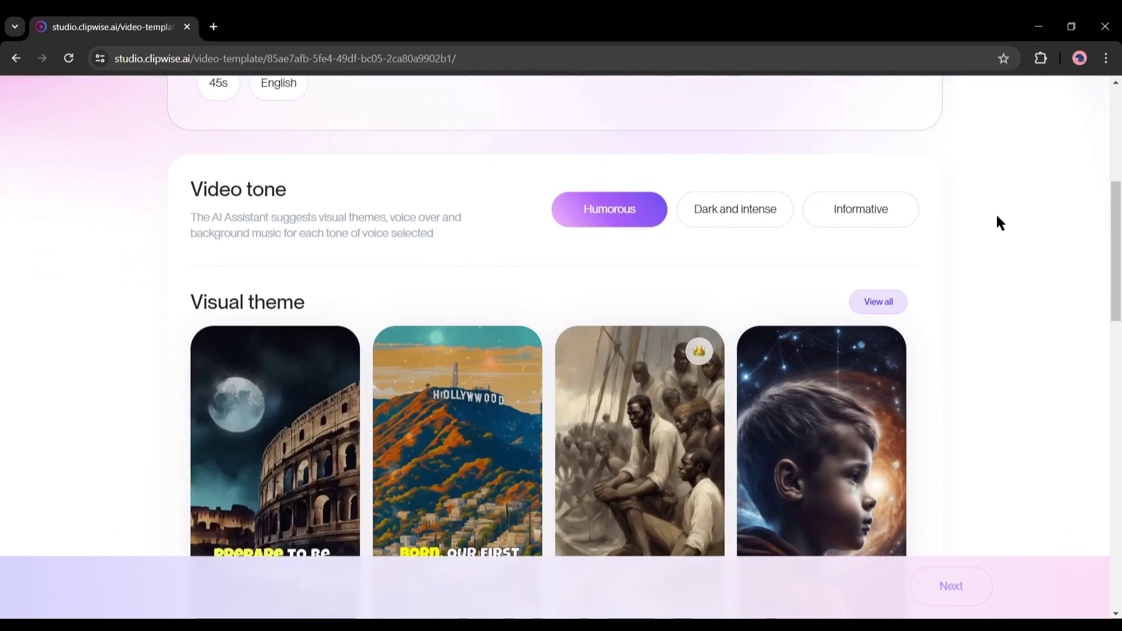
{"action": "left_click", "coordinate": [708, 217]}
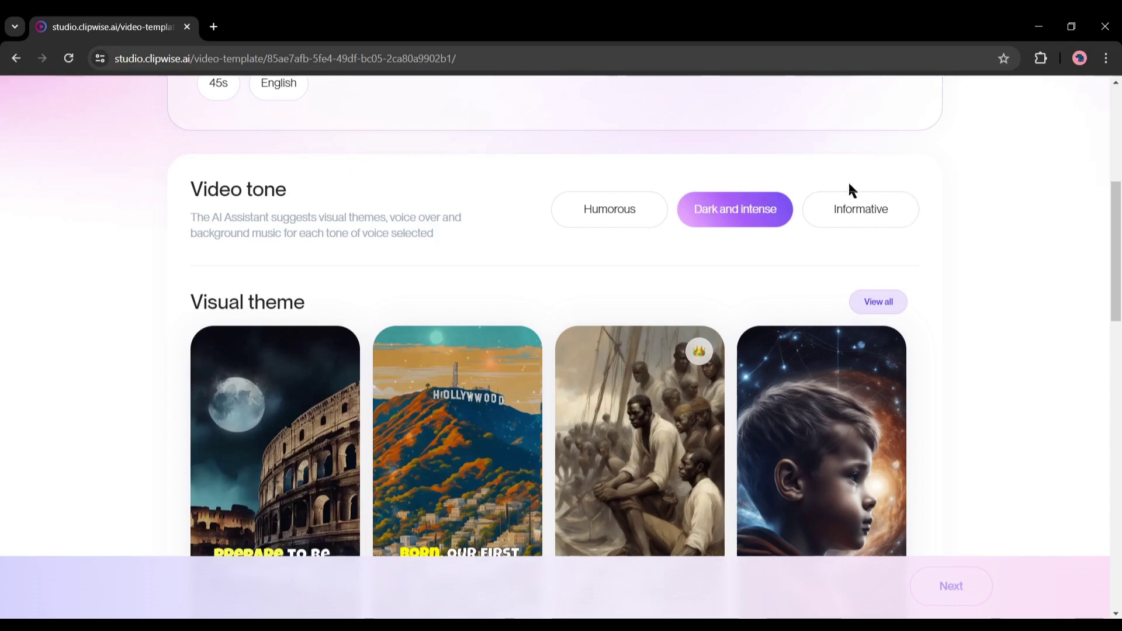
Browse the full visual theme gallery, close it, and scroll down to the Video overlay choices.
{"action": "scroll", "coordinate": [494, 285], "scroll_direction": "down", "scroll_amount": 2}
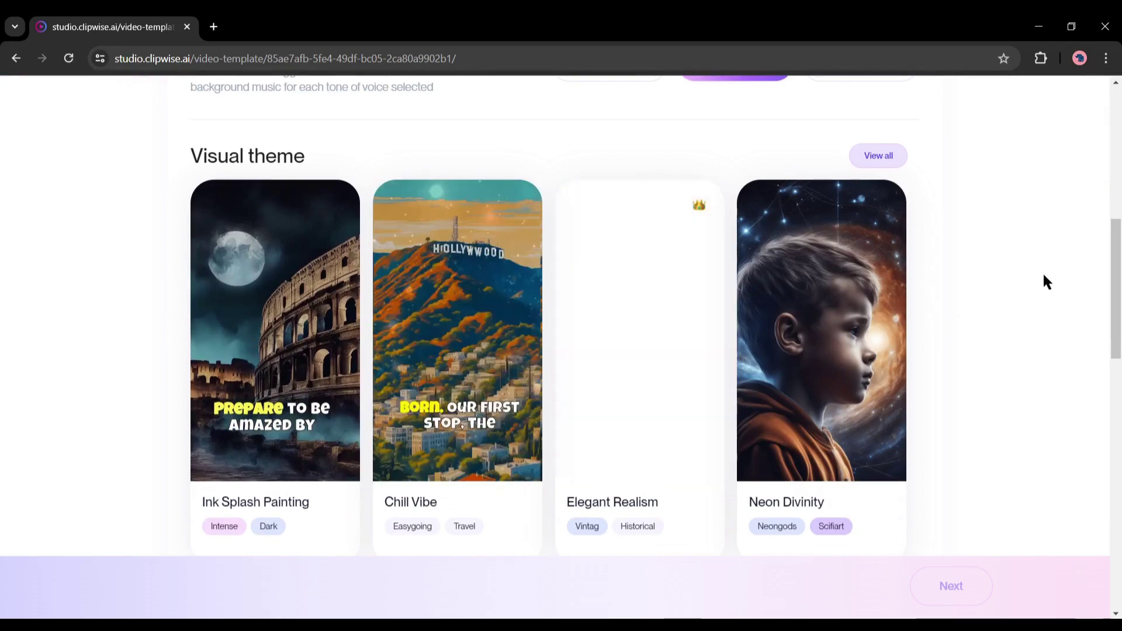
{"action": "left_click", "coordinate": [879, 156]}
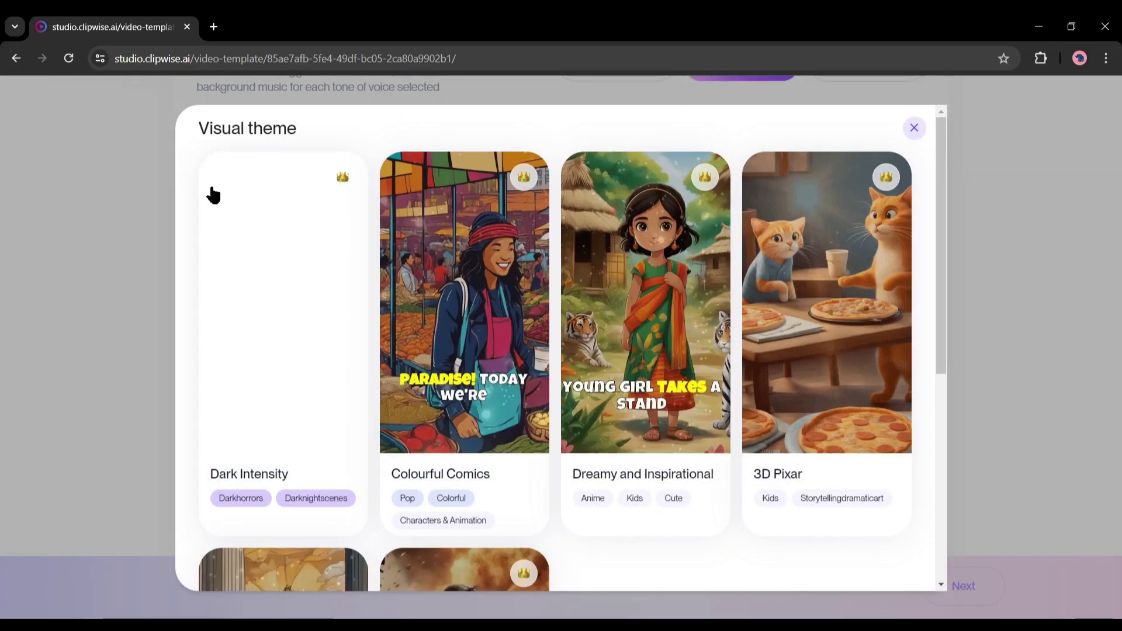
{"action": "scroll", "coordinate": [193, 316], "scroll_direction": "down", "scroll_amount": 5}
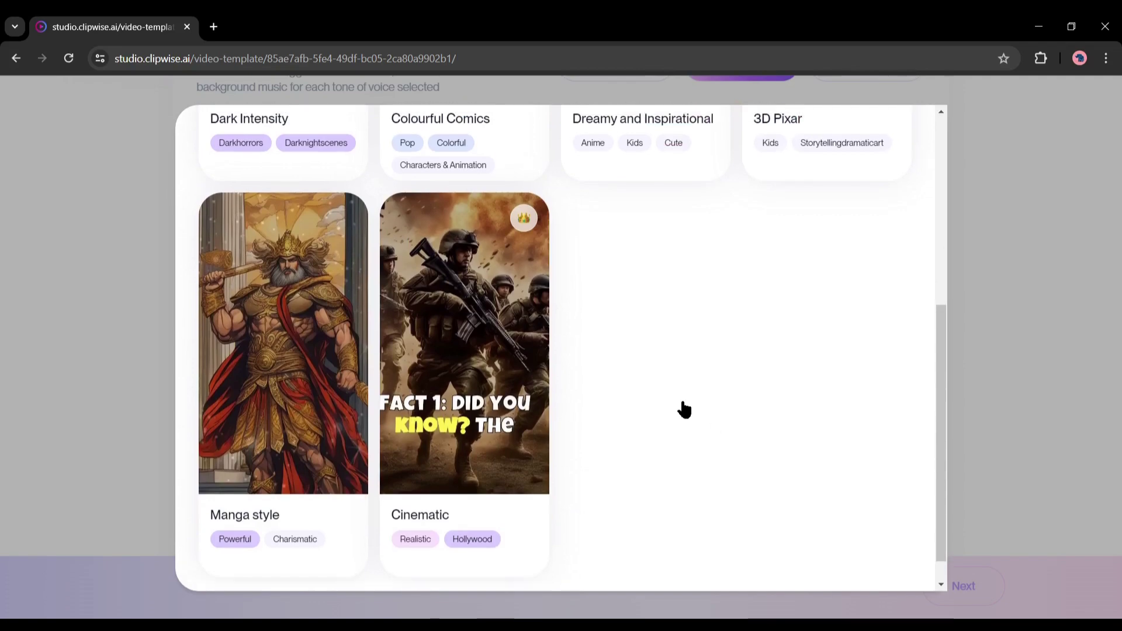
{"action": "scroll", "coordinate": [682, 406], "scroll_direction": "up", "scroll_amount": 5}
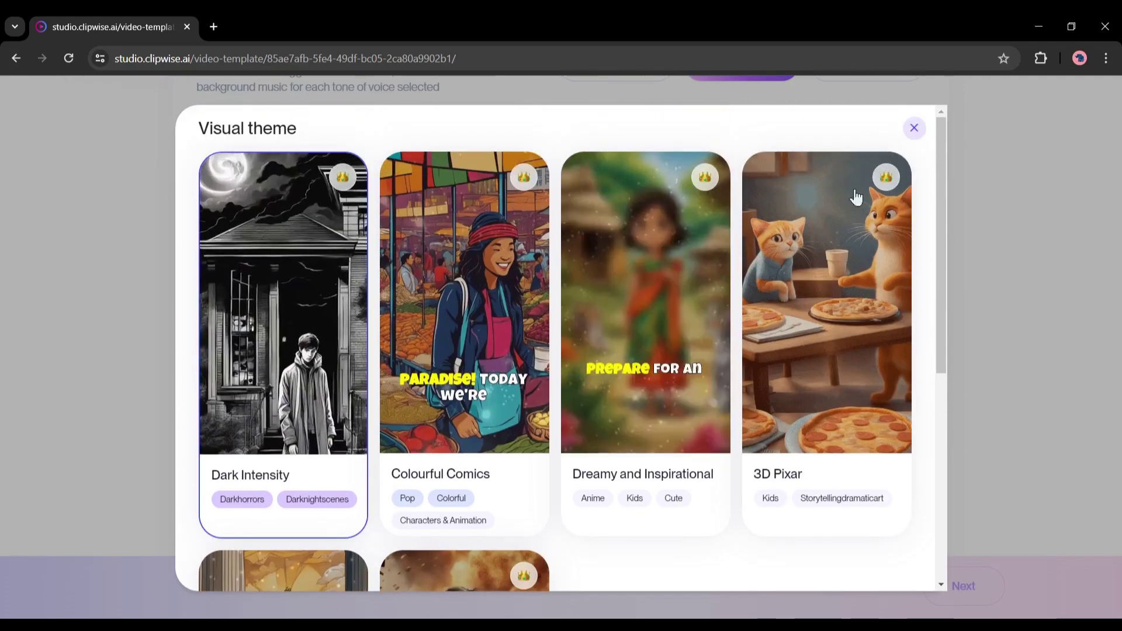
{"action": "left_click", "coordinate": [914, 128]}
{"action": "scroll", "coordinate": [318, 247], "scroll_direction": "down", "scroll_amount": 6}
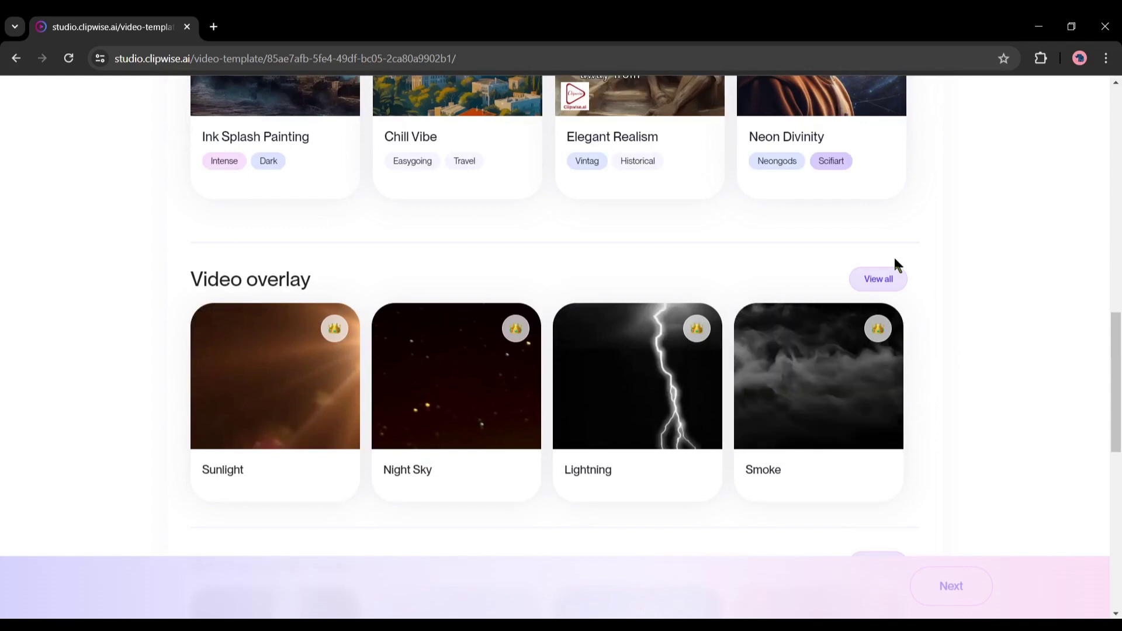
Choose the Smoke video overlay and Dark Mystery background music.
{"action": "left_click", "coordinate": [879, 280]}
{"action": "left_click", "coordinate": [921, 124]}
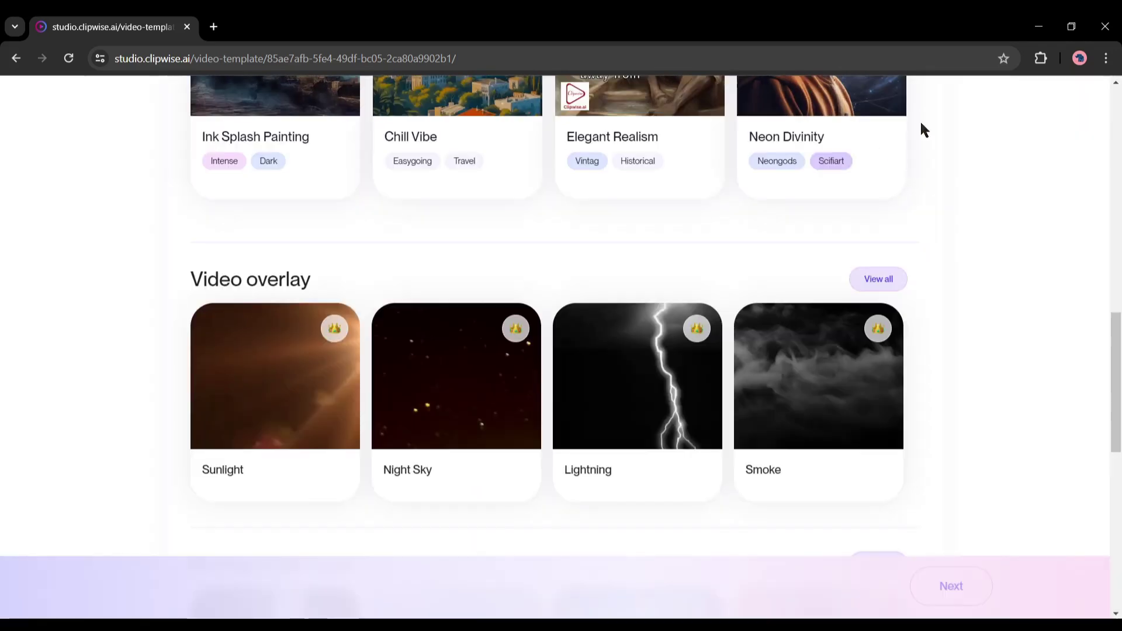
{"action": "left_click", "coordinate": [814, 393]}
{"action": "scroll", "coordinate": [990, 366], "scroll_direction": "down", "scroll_amount": 3}
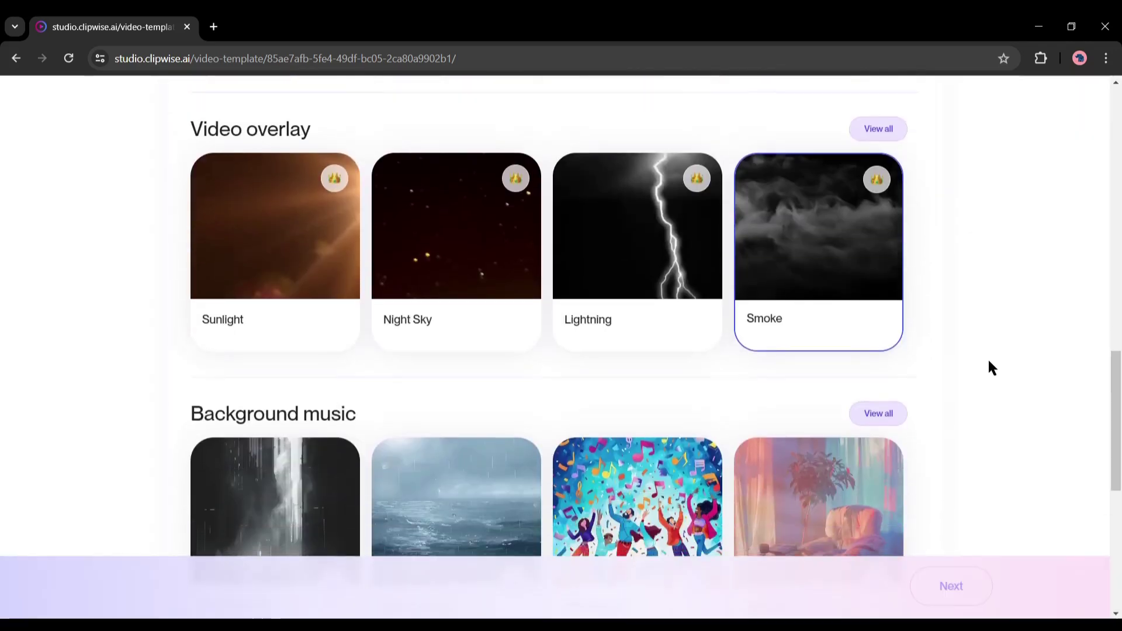
{"action": "scroll", "coordinate": [990, 363], "scroll_direction": "down", "scroll_amount": 2}
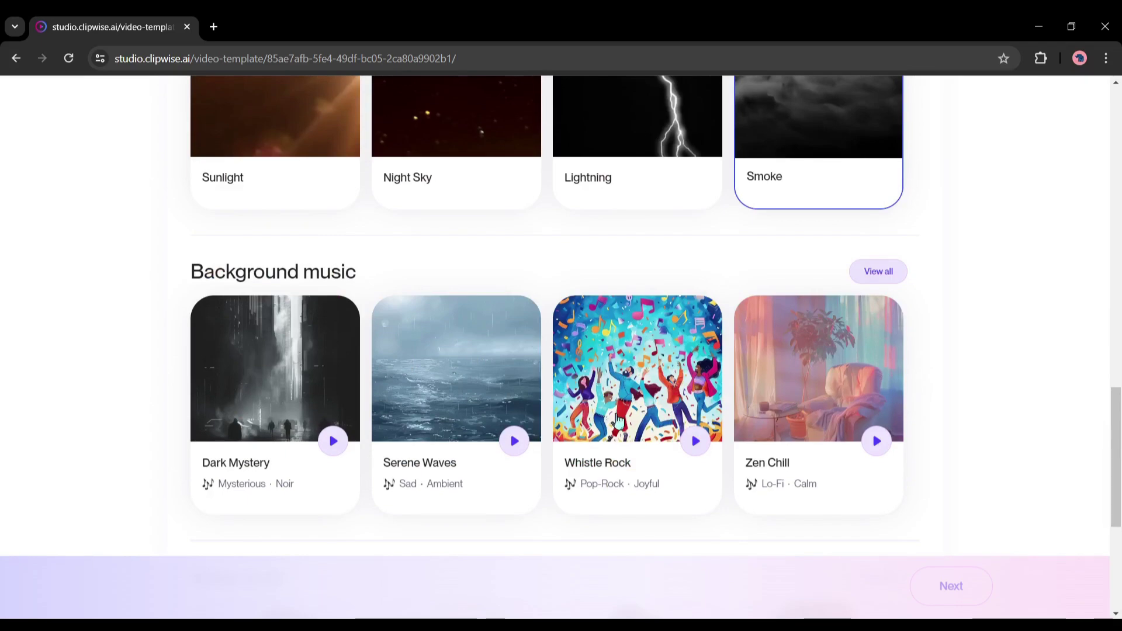
{"action": "left_click", "coordinate": [289, 396]}
{"action": "scroll", "coordinate": [145, 389], "scroll_direction": "down", "scroll_amount": 5}
{"action": "scroll", "coordinate": [193, 296], "scroll_direction": "up", "scroll_amount": 1}
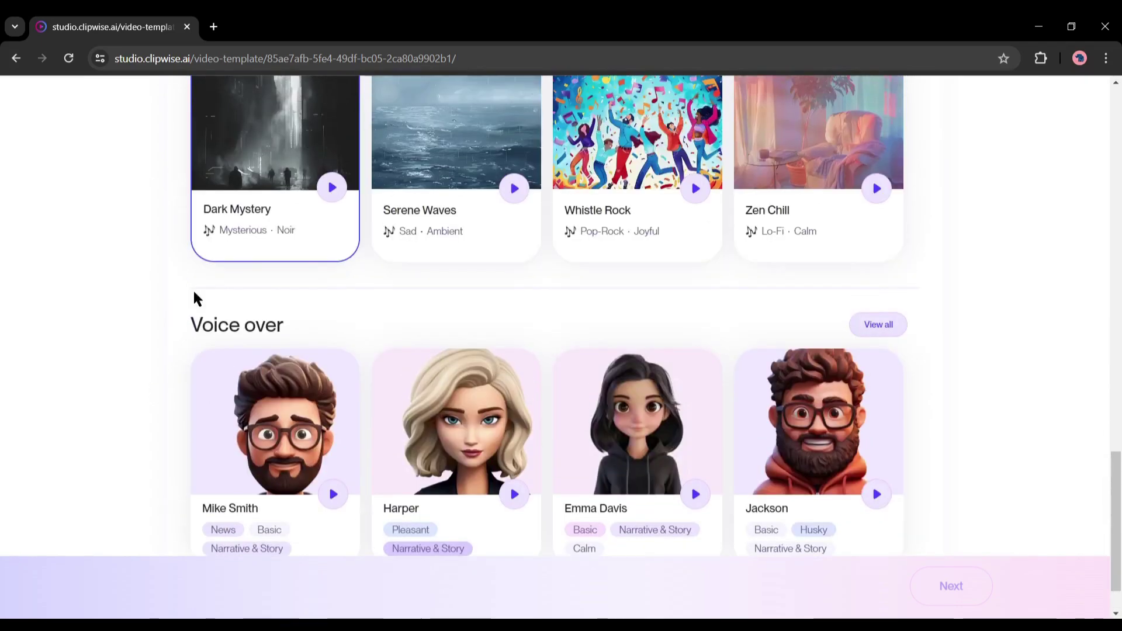
{"action": "scroll", "coordinate": [262, 382], "scroll_direction": "down", "scroll_amount": 1}
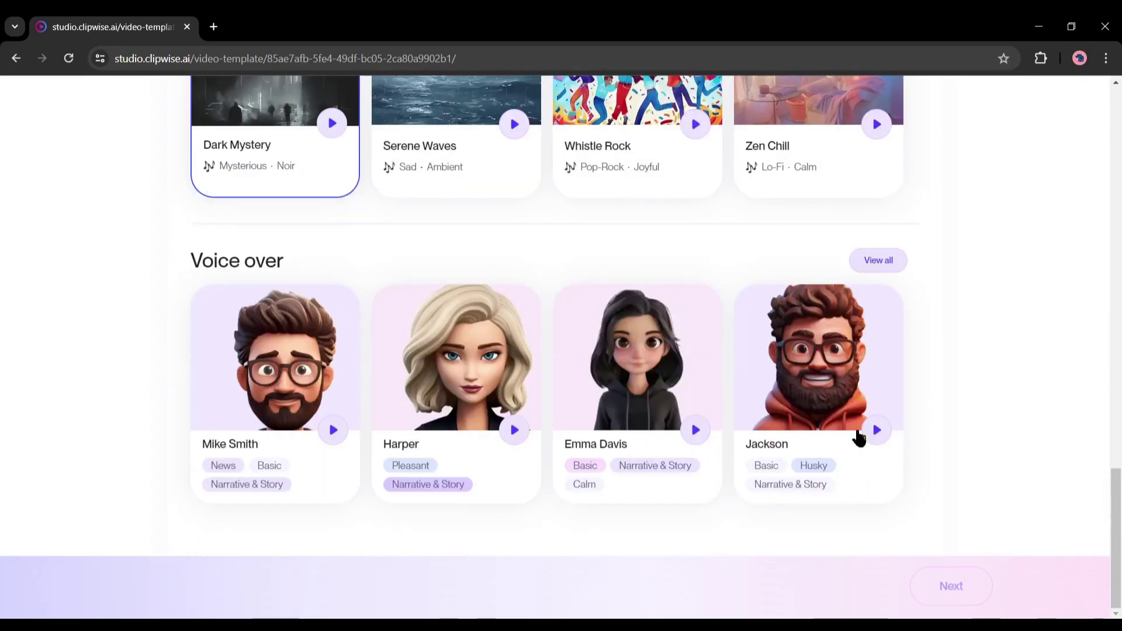
Pick Knightley Thompson, the smooth, deep older narrator voice, from the full voice list.
{"action": "left_click", "coordinate": [859, 263]}
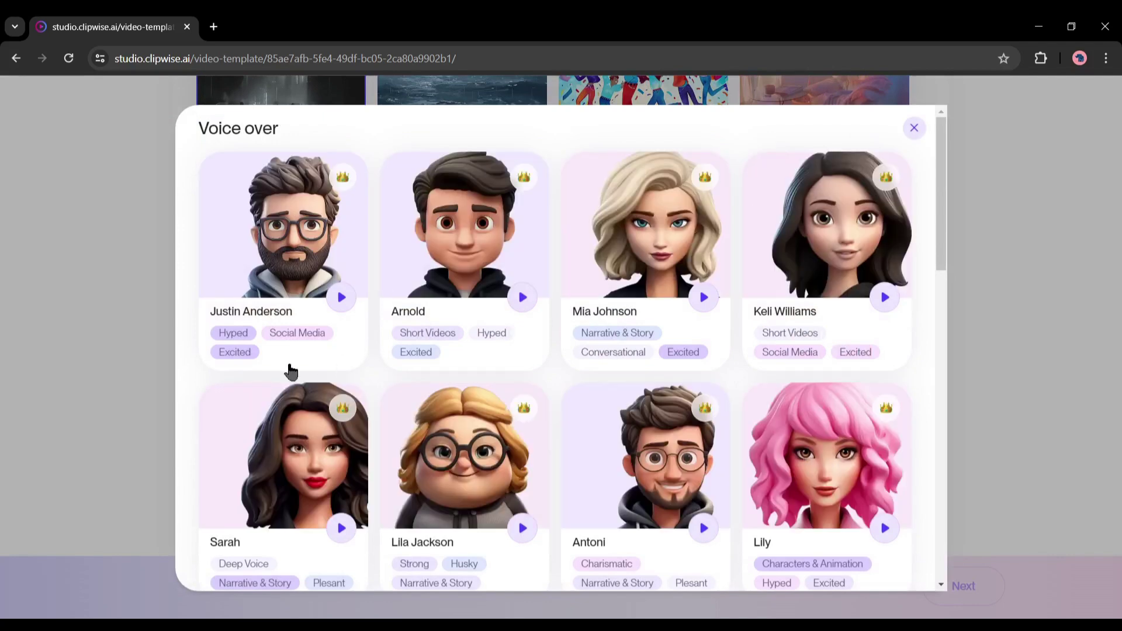
{"action": "scroll", "coordinate": [290, 372], "scroll_direction": "down", "scroll_amount": 3}
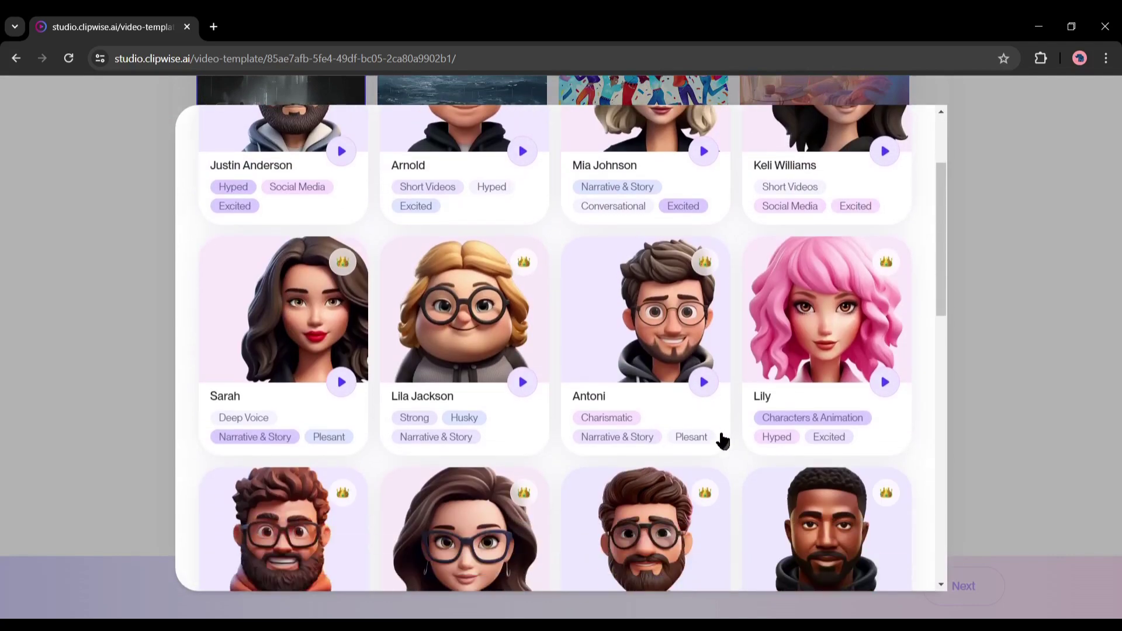
{"action": "scroll", "coordinate": [853, 439], "scroll_direction": "down", "scroll_amount": 6}
{"action": "left_click", "coordinate": [883, 480]}
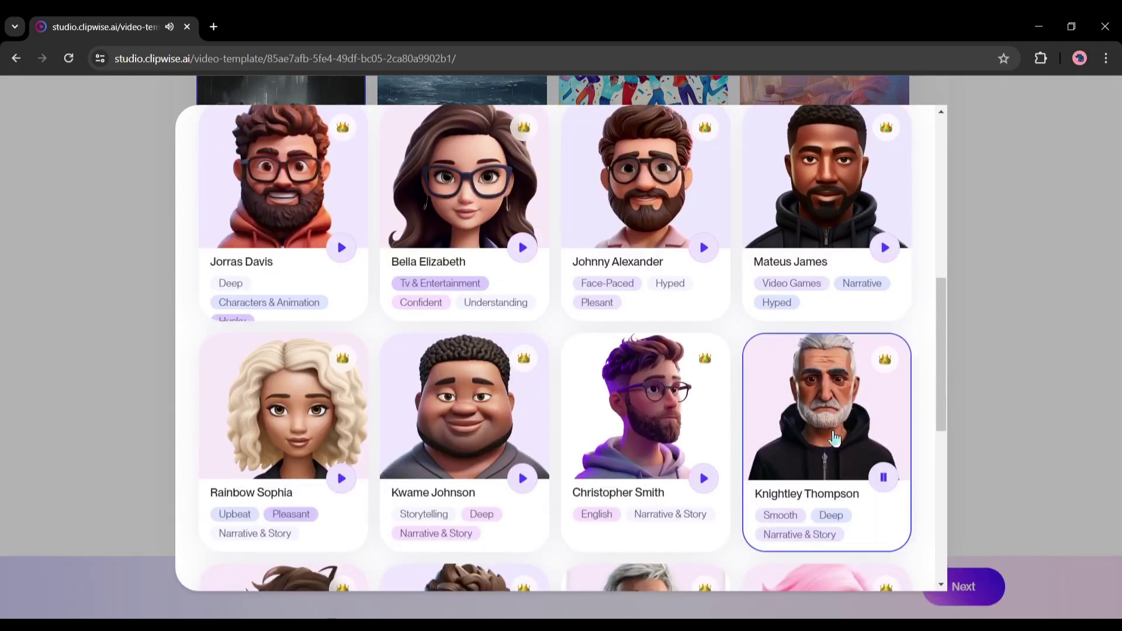
{"action": "left_click_drag", "start_coordinate": [943, 394], "coordinate": [982, 185]}
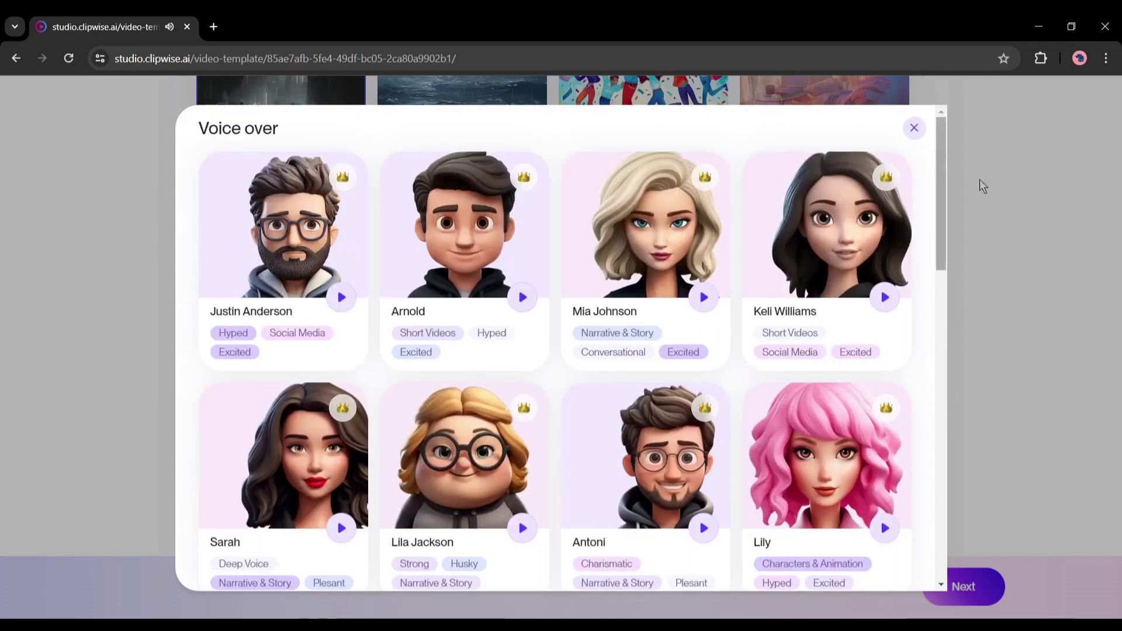
{"action": "left_click", "coordinate": [911, 130]}
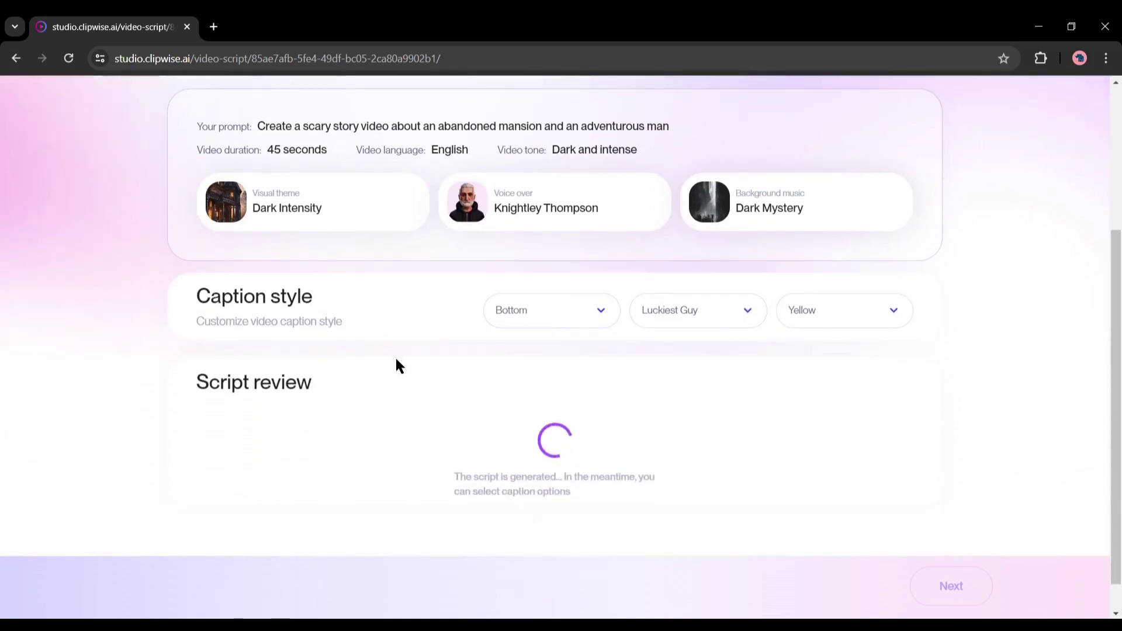
{"action": "scroll", "coordinate": [477, 353], "scroll_direction": "down", "scroll_amount": 1}
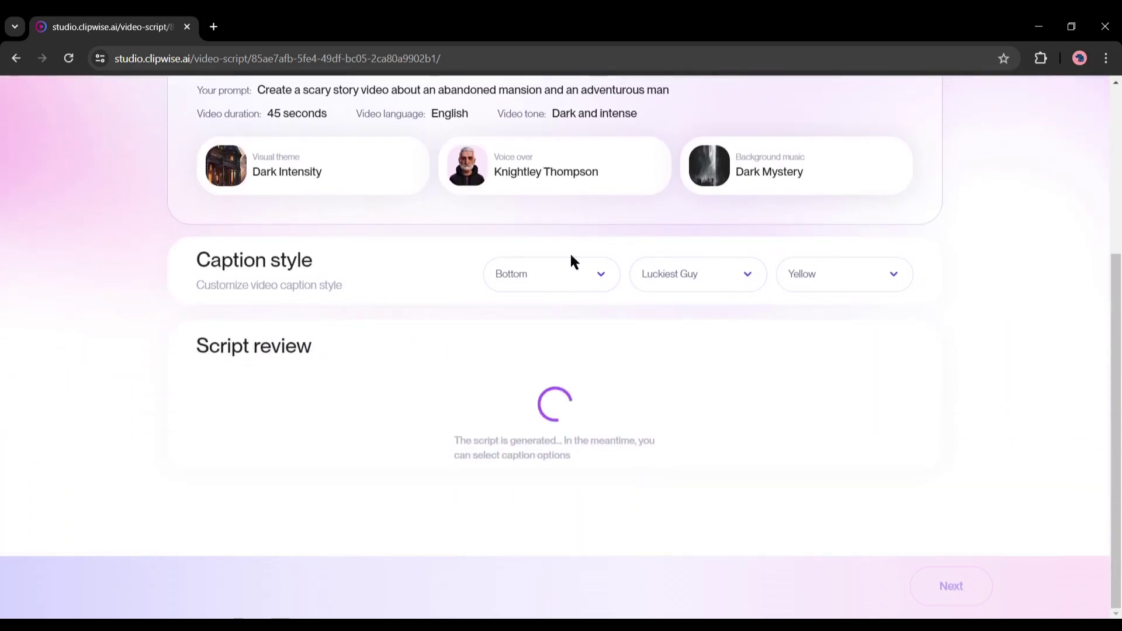
{"action": "left_click", "coordinate": [564, 284]}
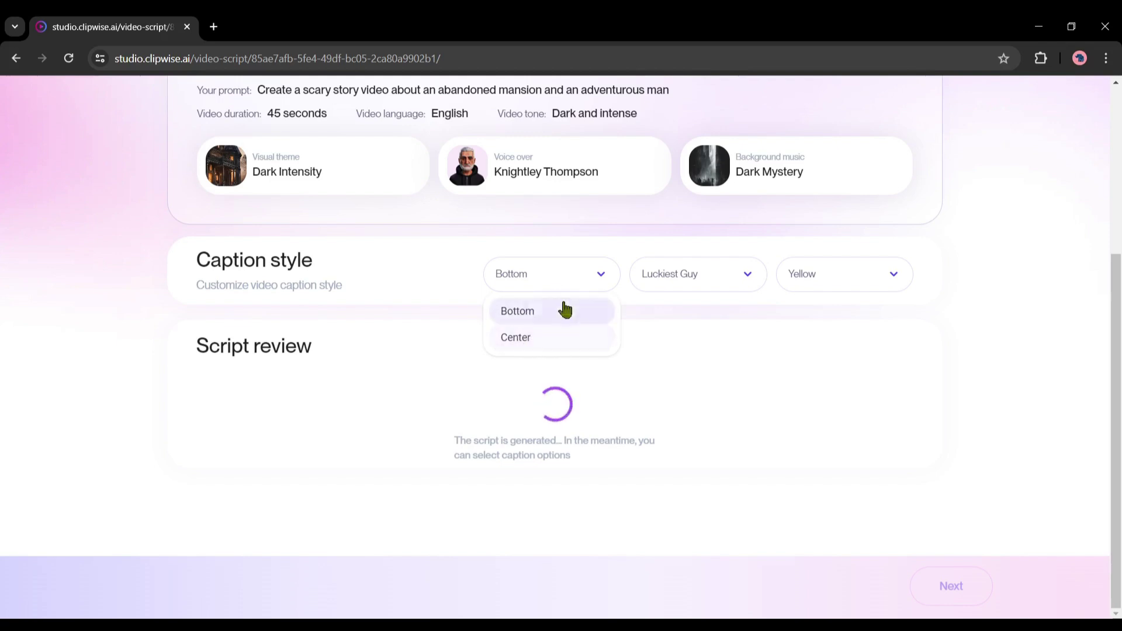
{"action": "left_click", "coordinate": [542, 316]}
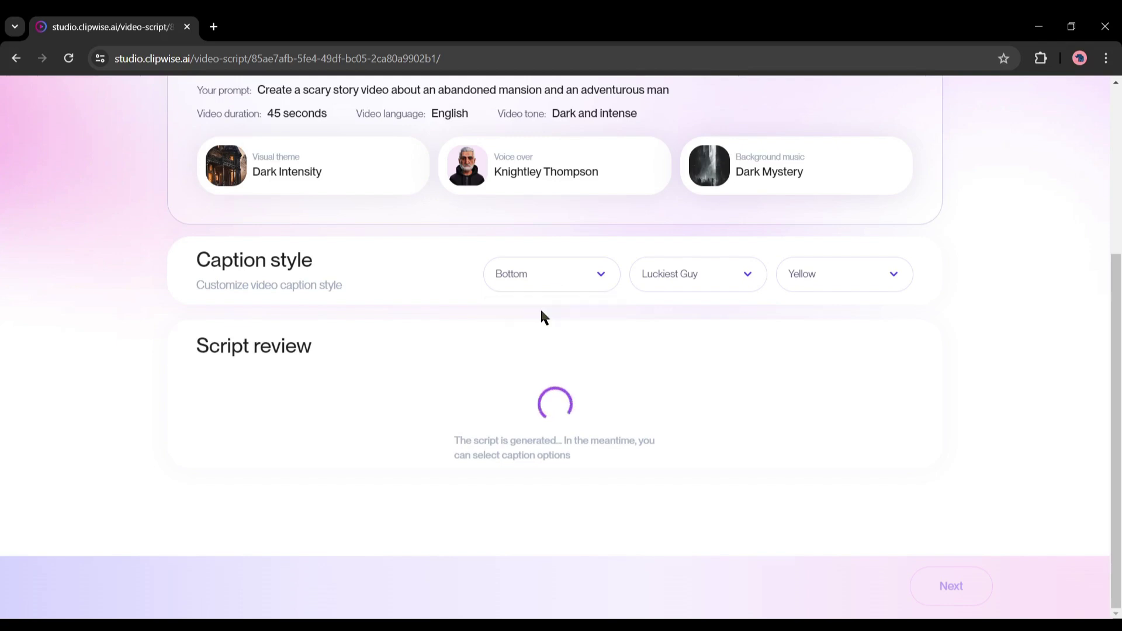
{"action": "left_click", "coordinate": [704, 275]}
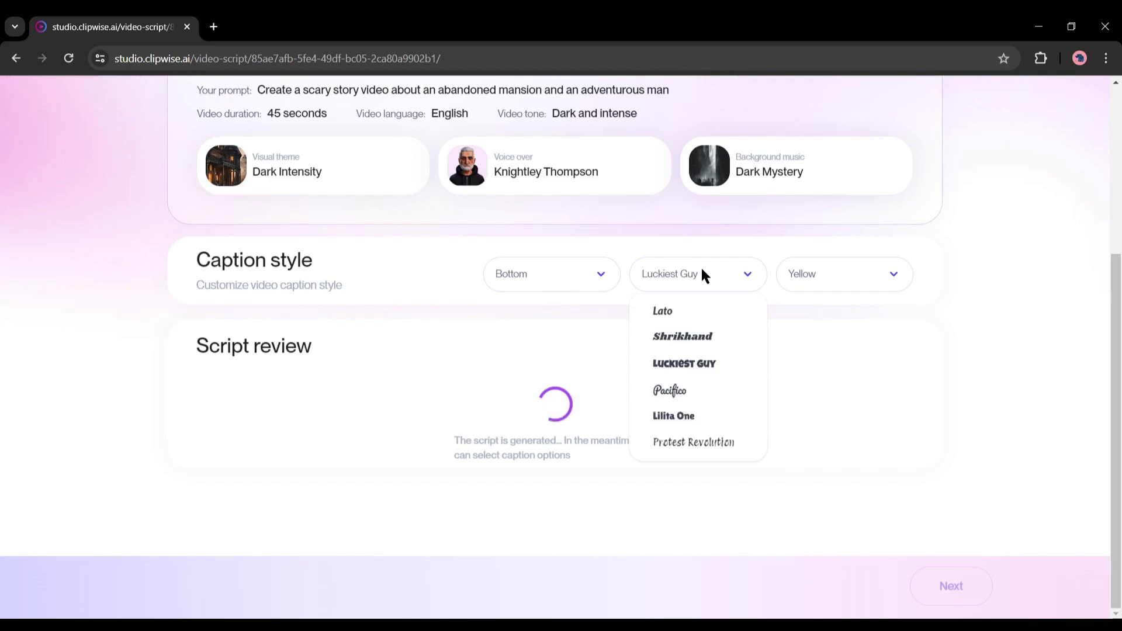
{"action": "left_click", "coordinate": [692, 368]}
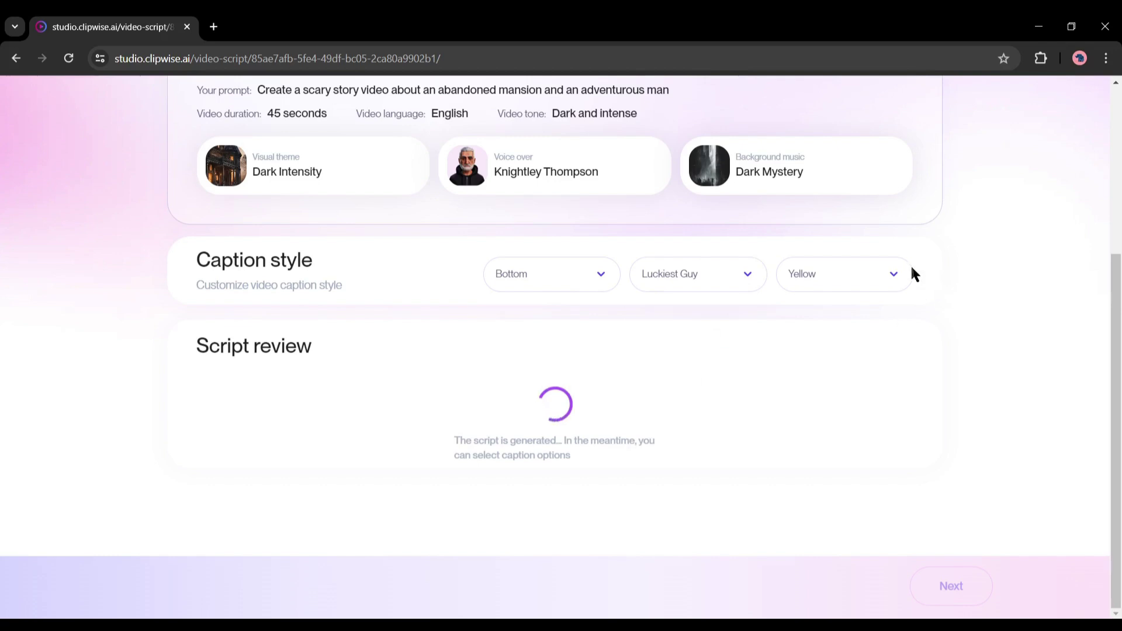
{"action": "left_click", "coordinate": [896, 278]}
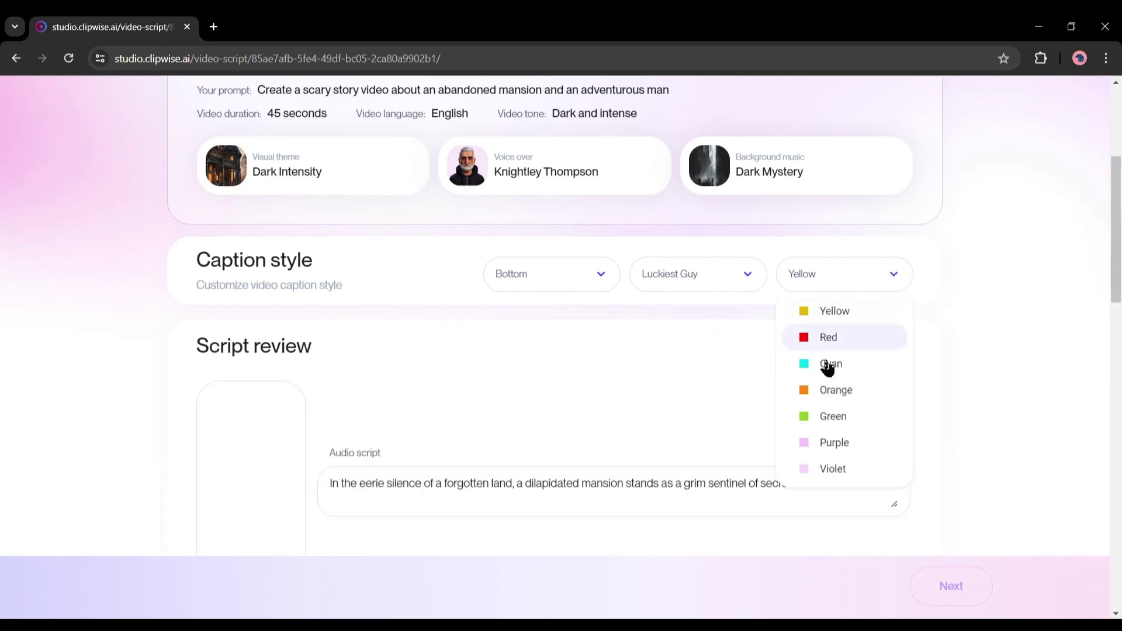
{"action": "left_click", "coordinate": [829, 312]}
Review the edited audio scripts and continue to generate the final video.
{"action": "scroll", "coordinate": [968, 338], "scroll_direction": "down", "scroll_amount": 6}
{"action": "scroll", "coordinate": [966, 338], "scroll_direction": "down", "scroll_amount": 7}
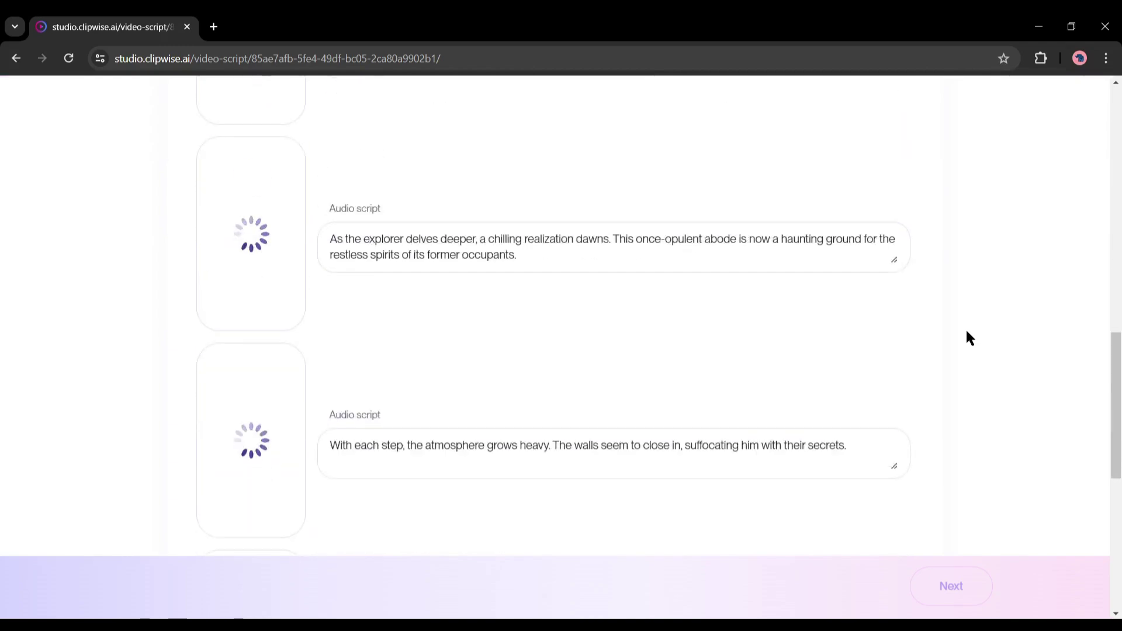
{"action": "scroll", "coordinate": [268, 426], "scroll_direction": "down", "scroll_amount": 4}
{"action": "scroll", "coordinate": [269, 426], "scroll_direction": "down", "scroll_amount": 11}
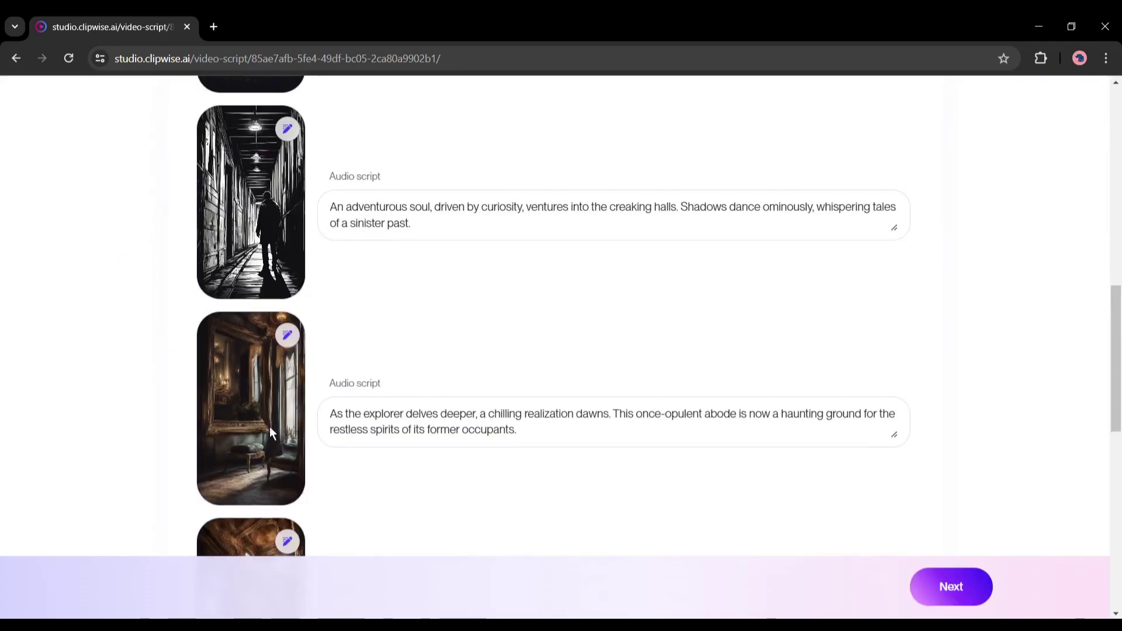
{"action": "scroll", "coordinate": [484, 413], "scroll_direction": "up", "scroll_amount": 7}
{"action": "scroll", "coordinate": [515, 409], "scroll_direction": "up", "scroll_amount": 10}
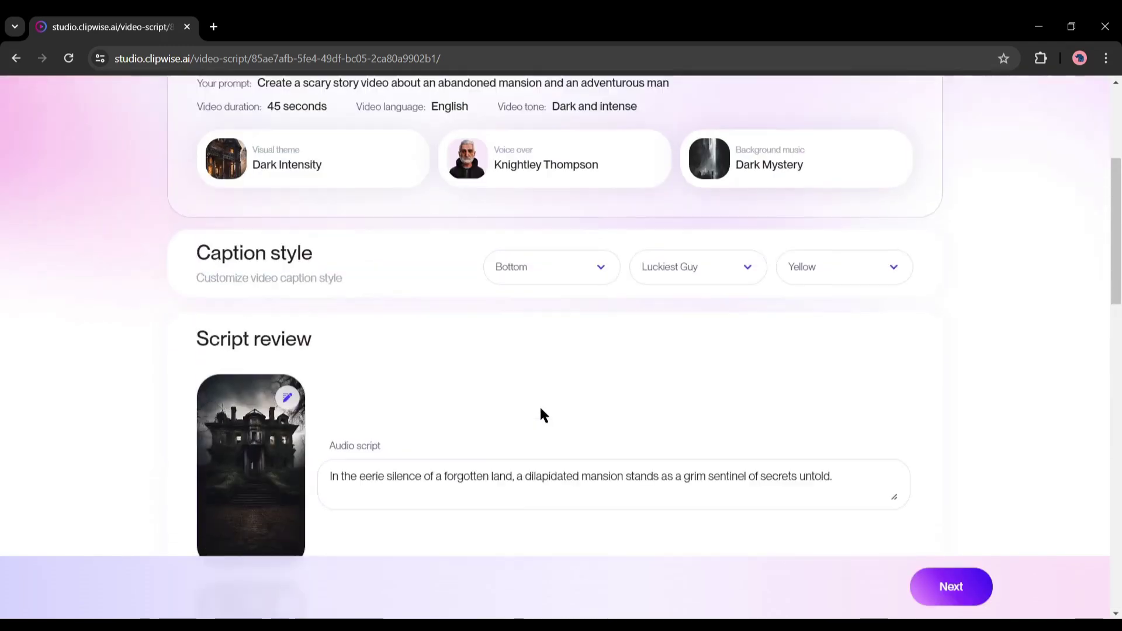
{"action": "scroll", "coordinate": [532, 412], "scroll_direction": "down", "scroll_amount": 16}
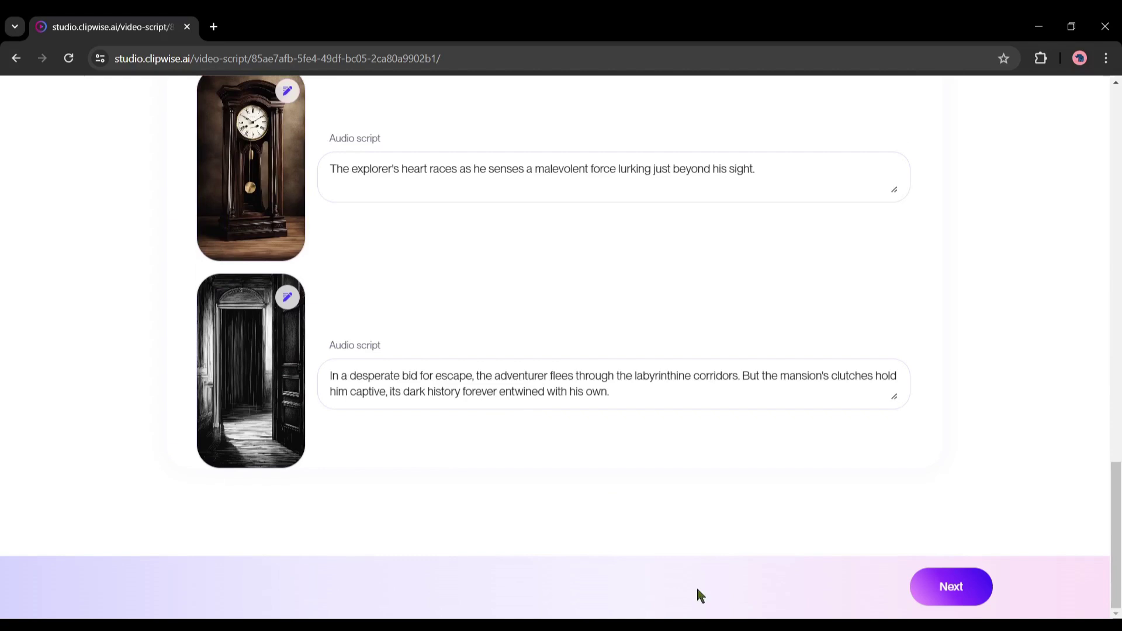
{"action": "left_click", "coordinate": [953, 593]}
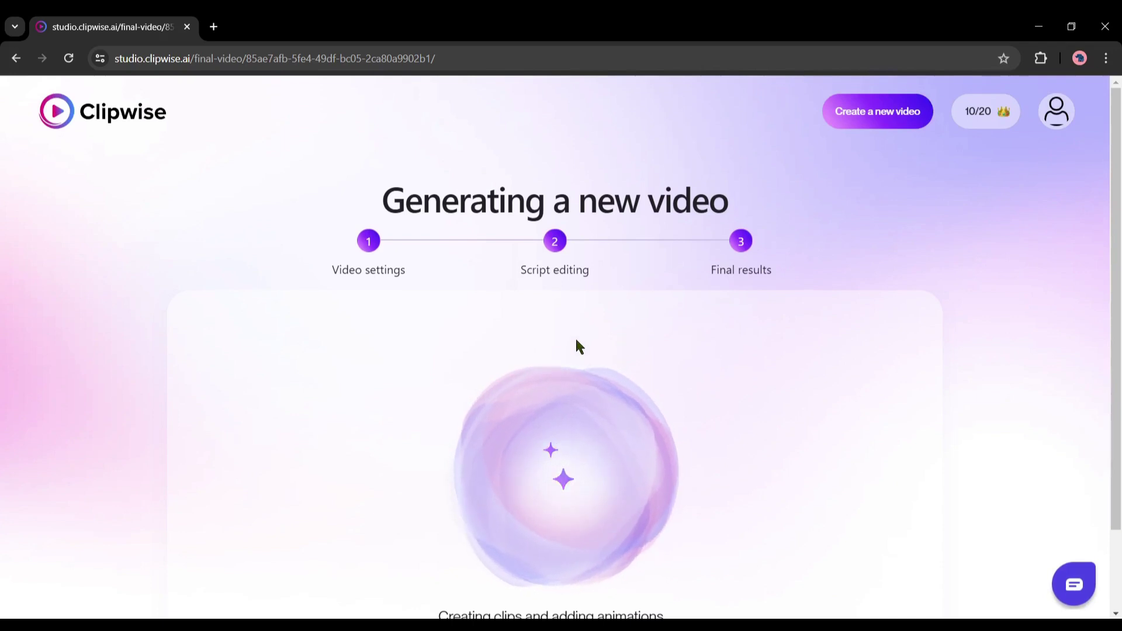
Scroll down to the finished 'Dilapidated Mansion' preview once generation completes.
{"action": "scroll", "coordinate": [441, 492], "scroll_direction": "down", "scroll_amount": 2}
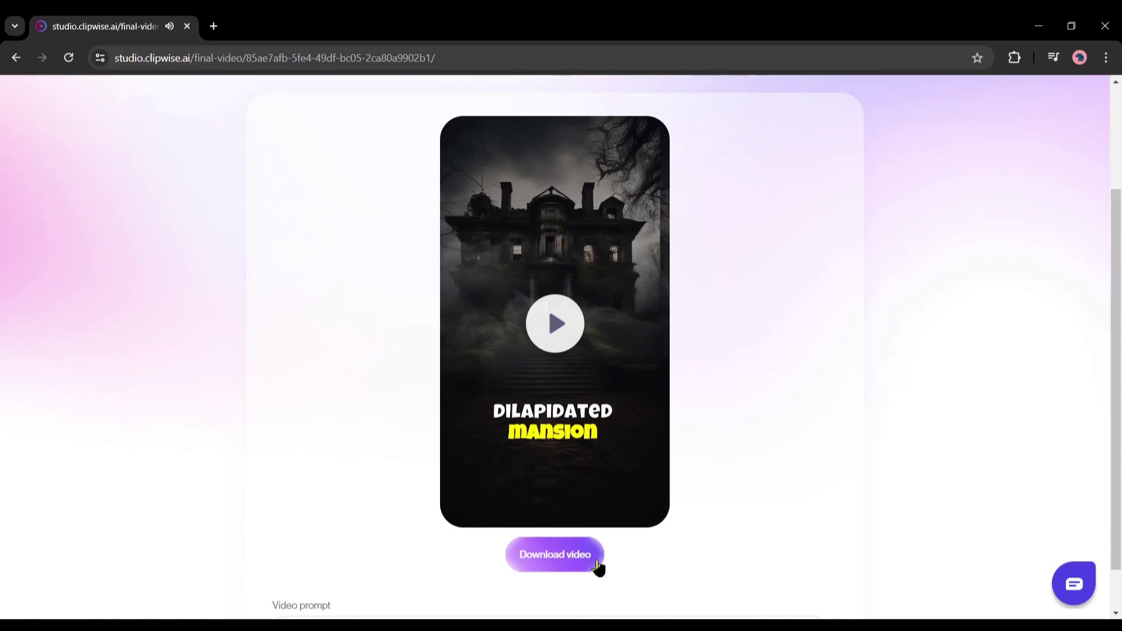
Download the finished 'Dilapidated Mansion' short video.
{"action": "left_click", "coordinate": [560, 562]}
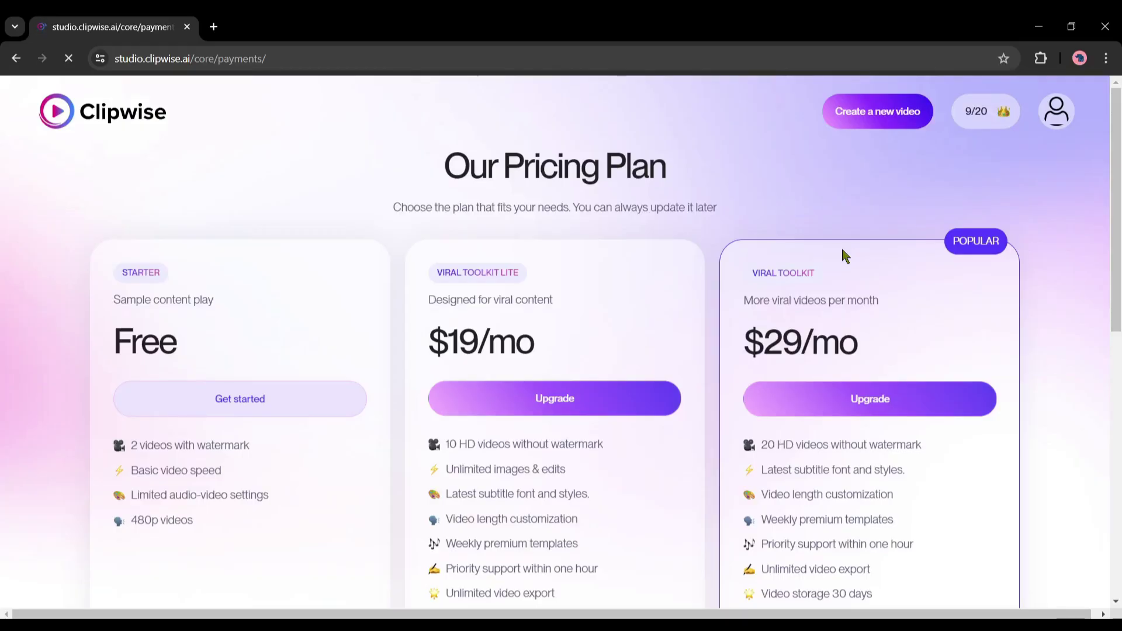
{"action": "scroll", "coordinate": [518, 266], "scroll_direction": "down", "scroll_amount": 1}
{"action": "scroll", "coordinate": [549, 228], "scroll_direction": "down", "scroll_amount": 1}
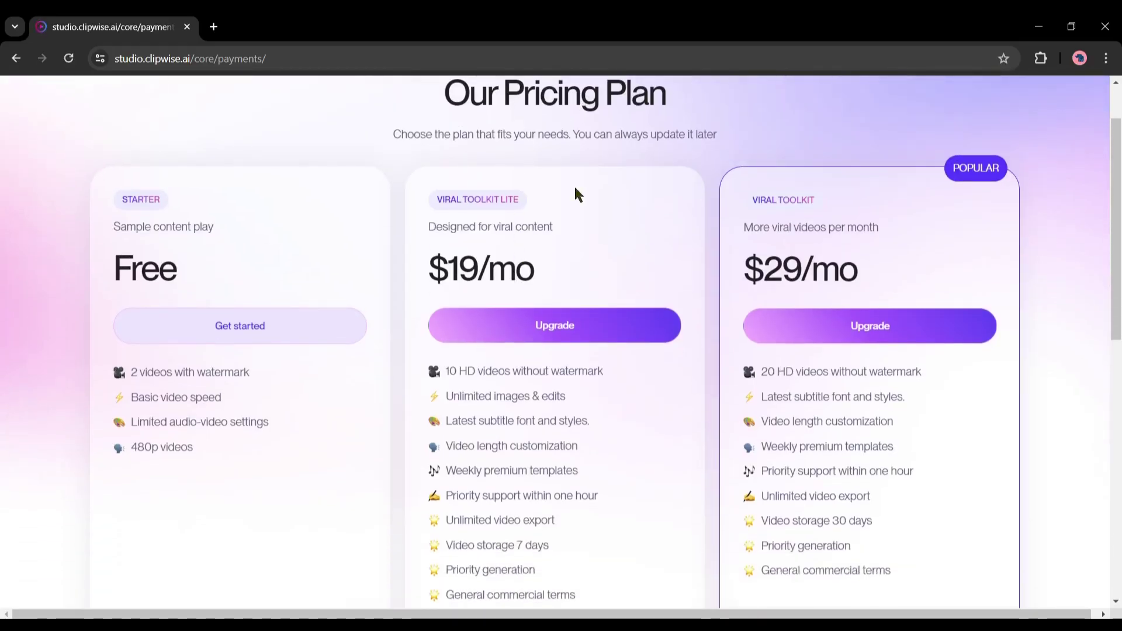
{"action": "scroll", "coordinate": [176, 356], "scroll_direction": "down", "scroll_amount": 2}
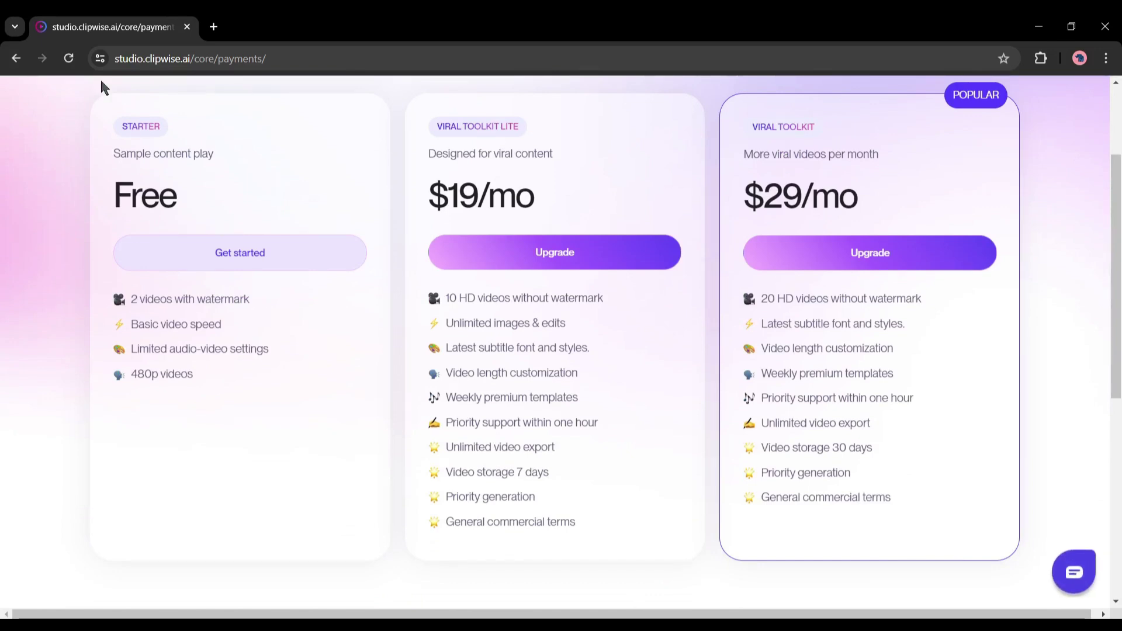
{"action": "scroll", "coordinate": [119, 278], "scroll_direction": "up", "scroll_amount": 1}
{"action": "left_click_drag", "start_coordinate": [131, 379], "coordinate": [250, 381]}
{"action": "left_click", "coordinate": [230, 377]}
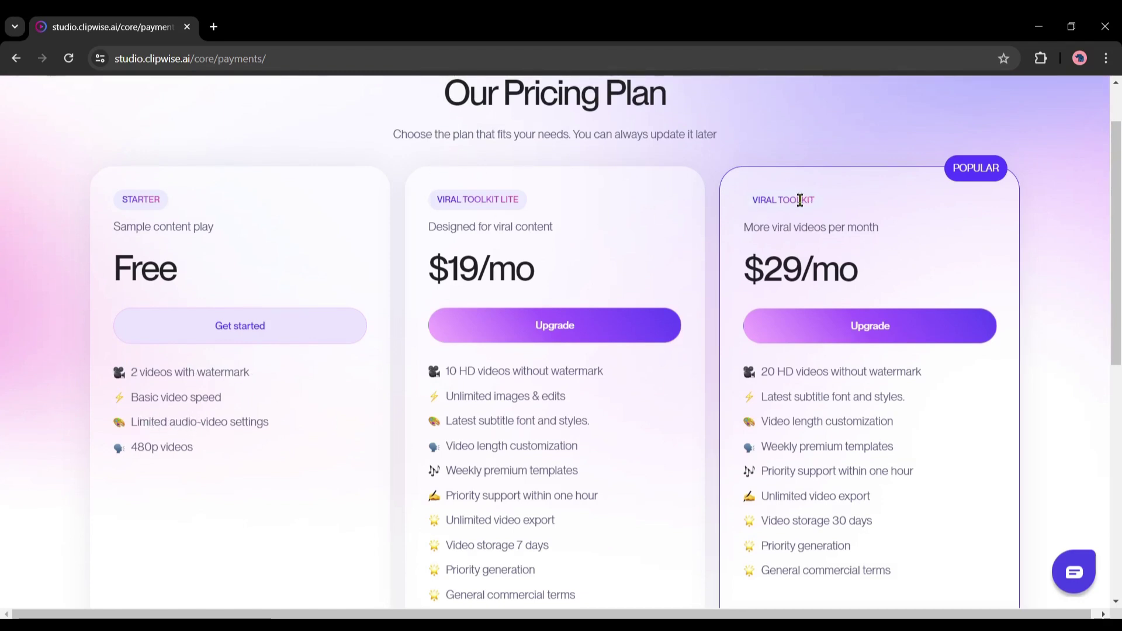
{"action": "left_click_drag", "start_coordinate": [442, 201], "coordinate": [531, 209]}
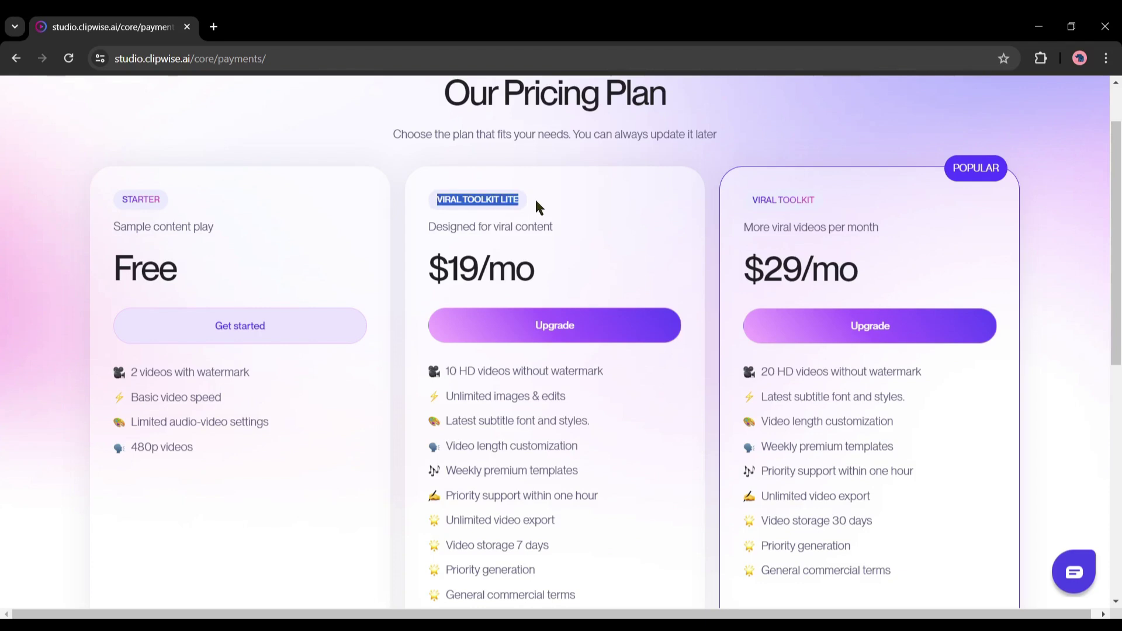
{"action": "left_click", "coordinate": [536, 208]}
{"action": "left_click_drag", "start_coordinate": [449, 372], "coordinate": [612, 383]}
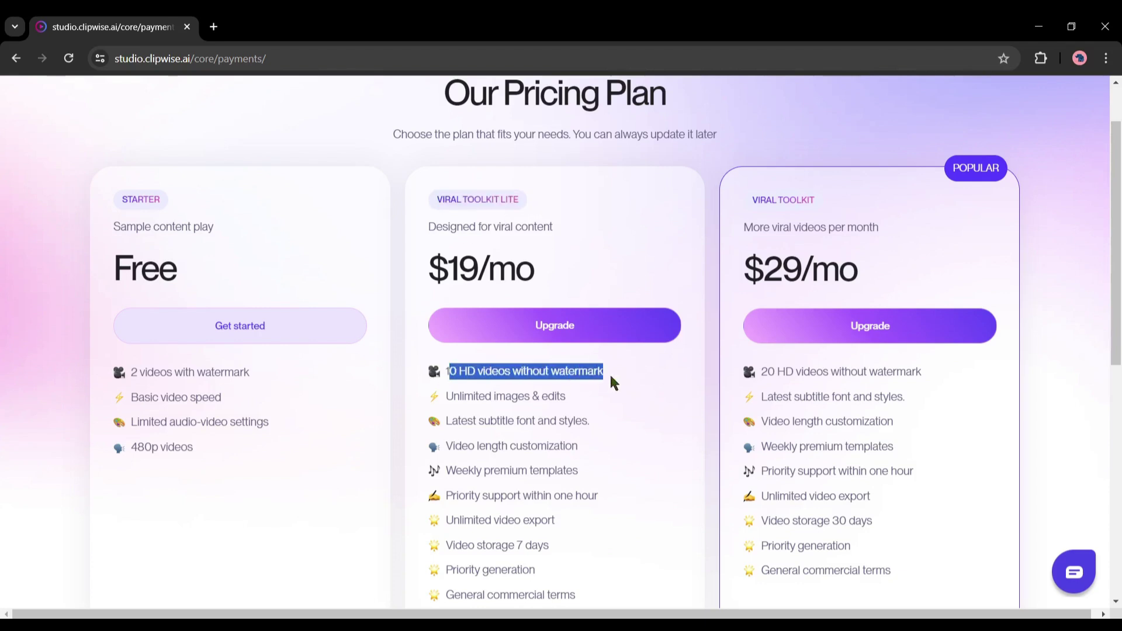
{"action": "left_click", "coordinate": [518, 376]}
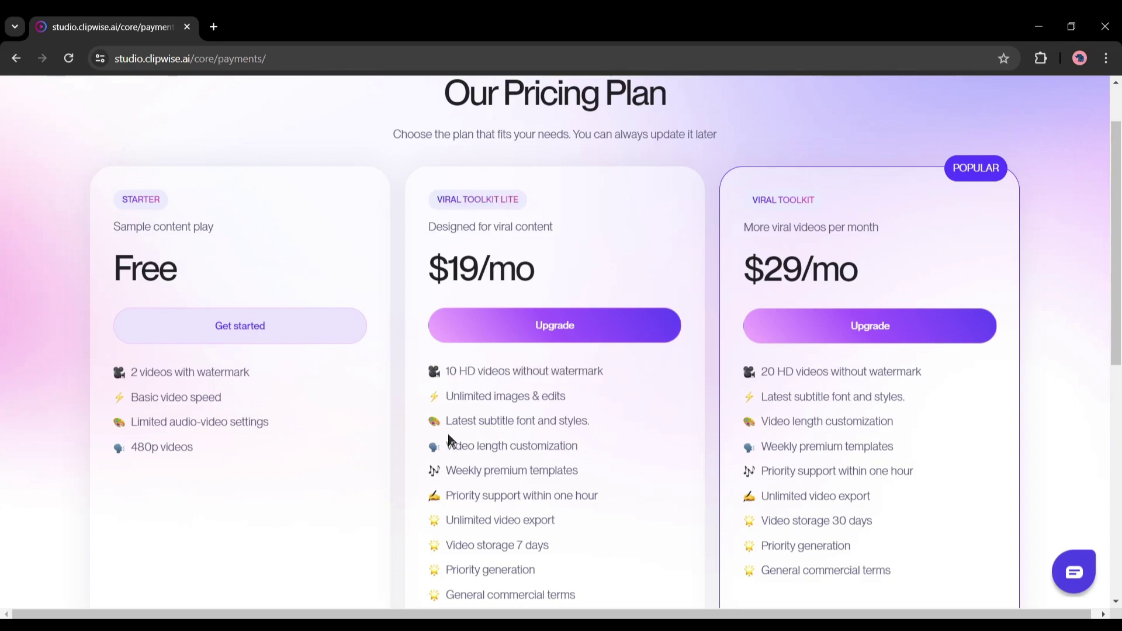
{"action": "left_click_drag", "start_coordinate": [449, 400], "coordinate": [595, 407]}
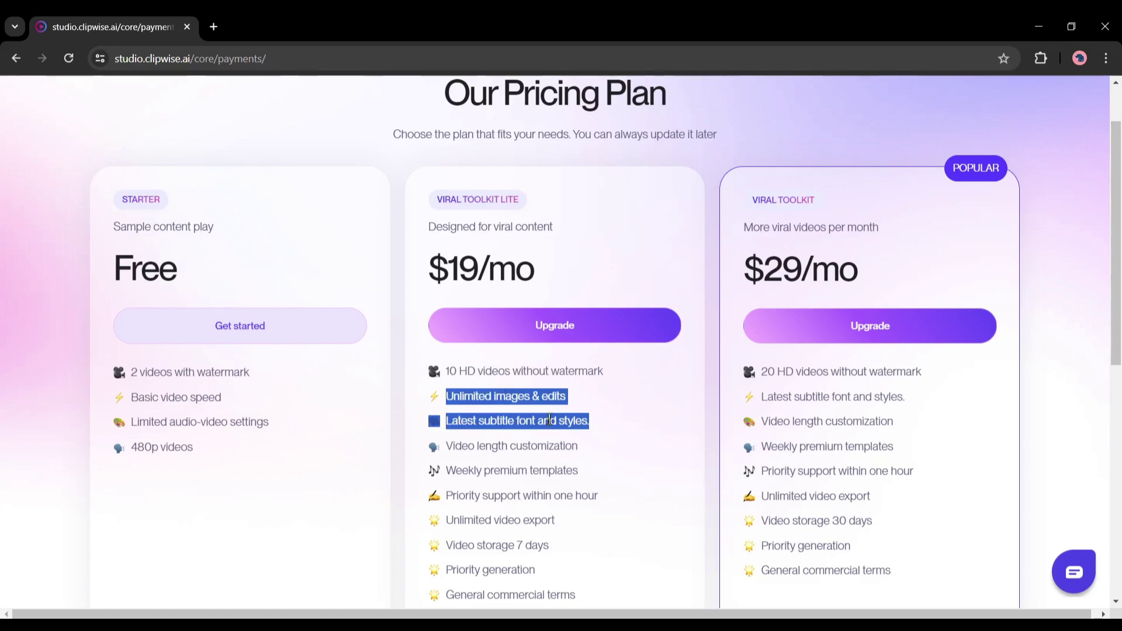
{"action": "left_click", "coordinate": [483, 466]}
{"action": "scroll", "coordinate": [510, 461], "scroll_direction": "down", "scroll_amount": 1}
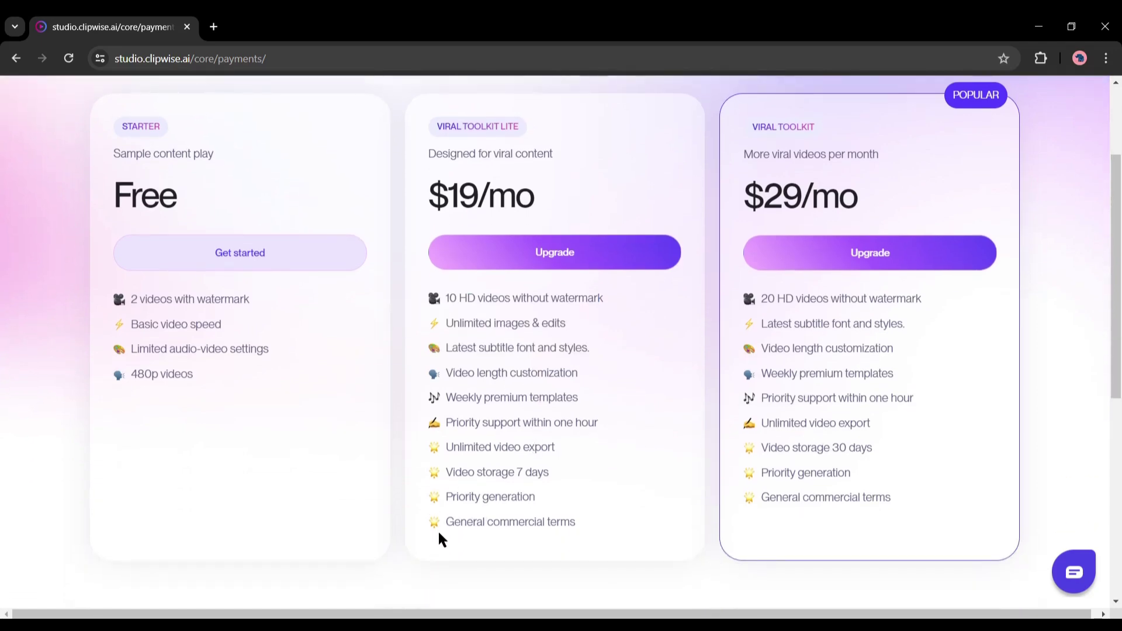
{"action": "left_click_drag", "start_coordinate": [445, 522], "coordinate": [601, 526]}
{"action": "left_click", "coordinate": [510, 516]}
{"action": "scroll", "coordinate": [857, 138], "scroll_direction": "up", "scroll_amount": 2}
{"action": "left_click_drag", "start_coordinate": [413, 339], "coordinate": [543, 343]}
{"action": "left_click", "coordinate": [578, 344]}
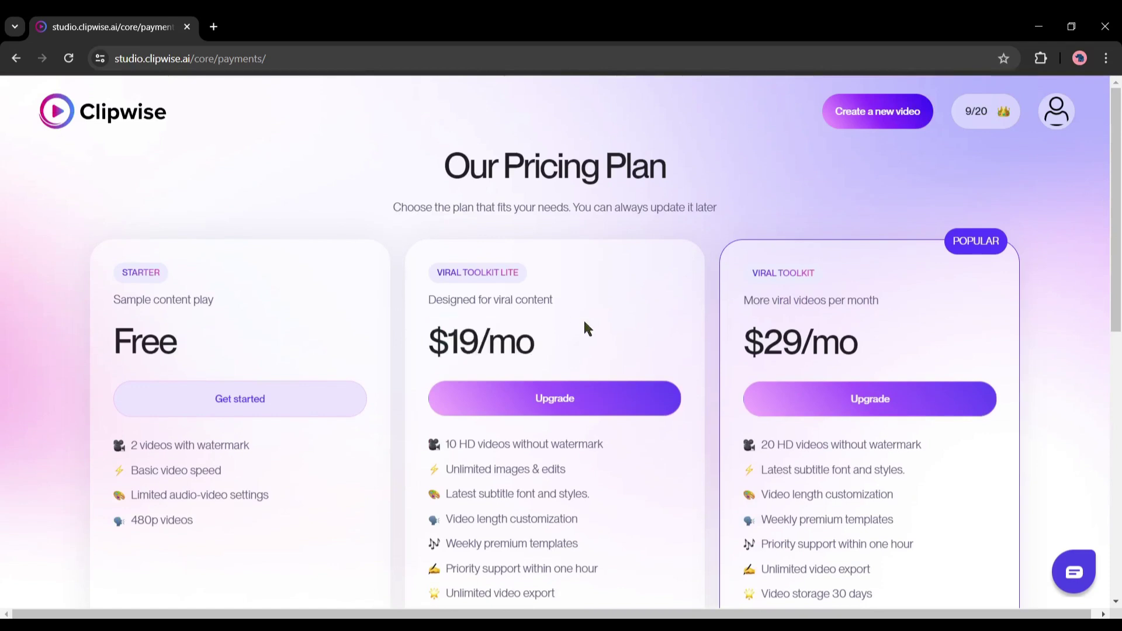
{"action": "left_click_drag", "start_coordinate": [749, 272], "coordinate": [814, 271]}
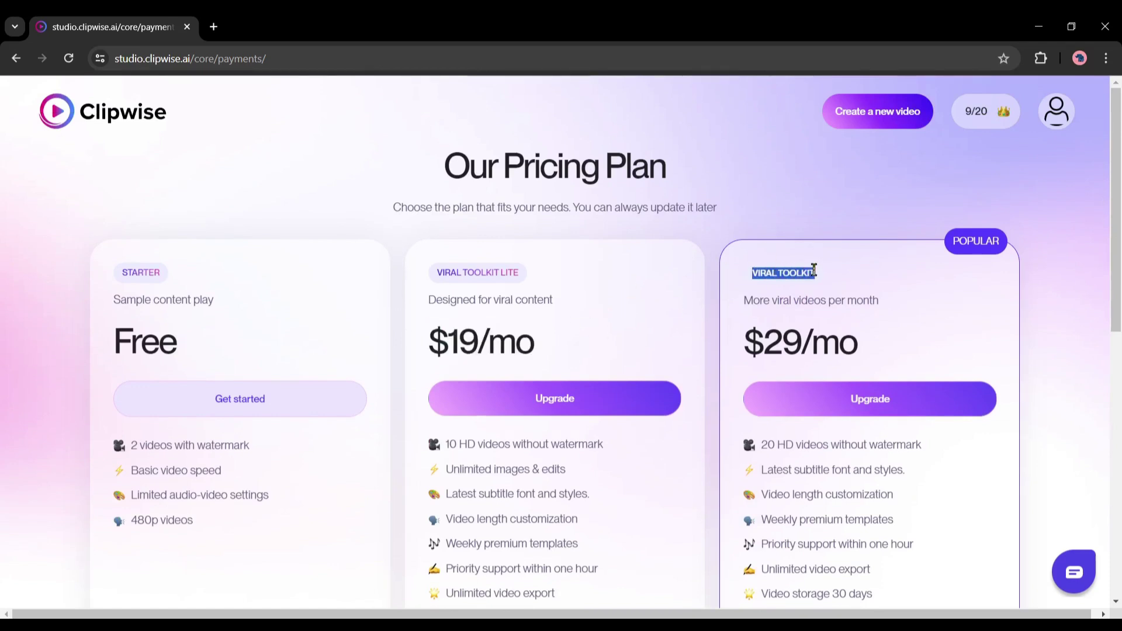
{"action": "left_click", "coordinate": [791, 279]}
{"action": "left_click_drag", "start_coordinate": [742, 343], "coordinate": [877, 347]}
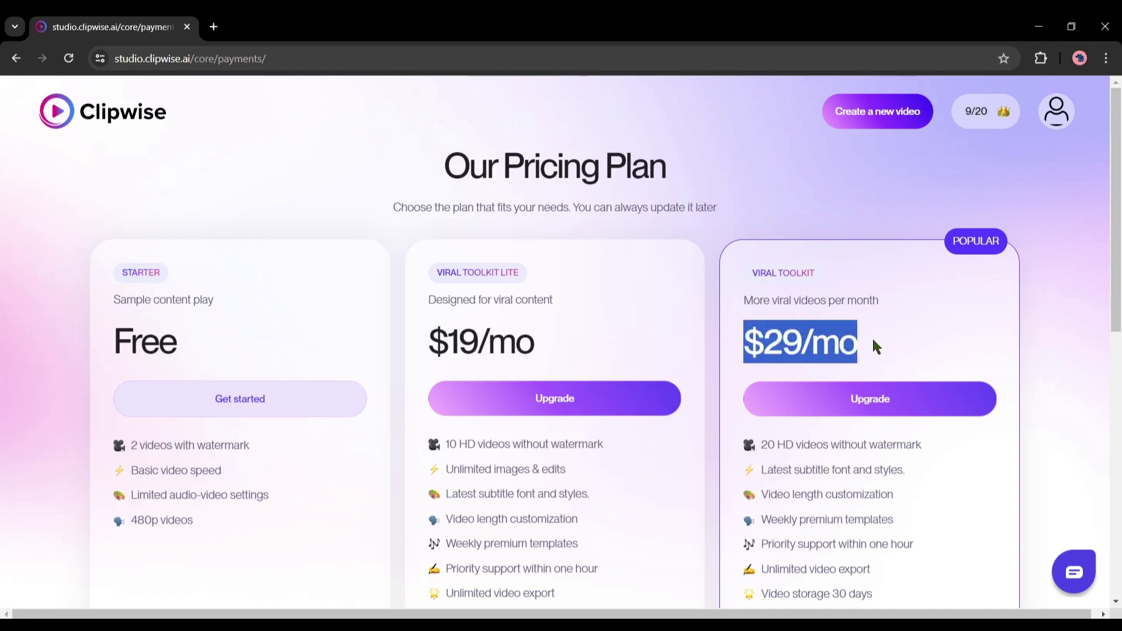
{"action": "left_click", "coordinate": [883, 346]}
{"action": "left_click_drag", "start_coordinate": [756, 444], "coordinate": [947, 459]}
{"action": "left_click", "coordinate": [945, 453]}
{"action": "scroll", "coordinate": [877, 432], "scroll_direction": "down", "scroll_amount": 1}
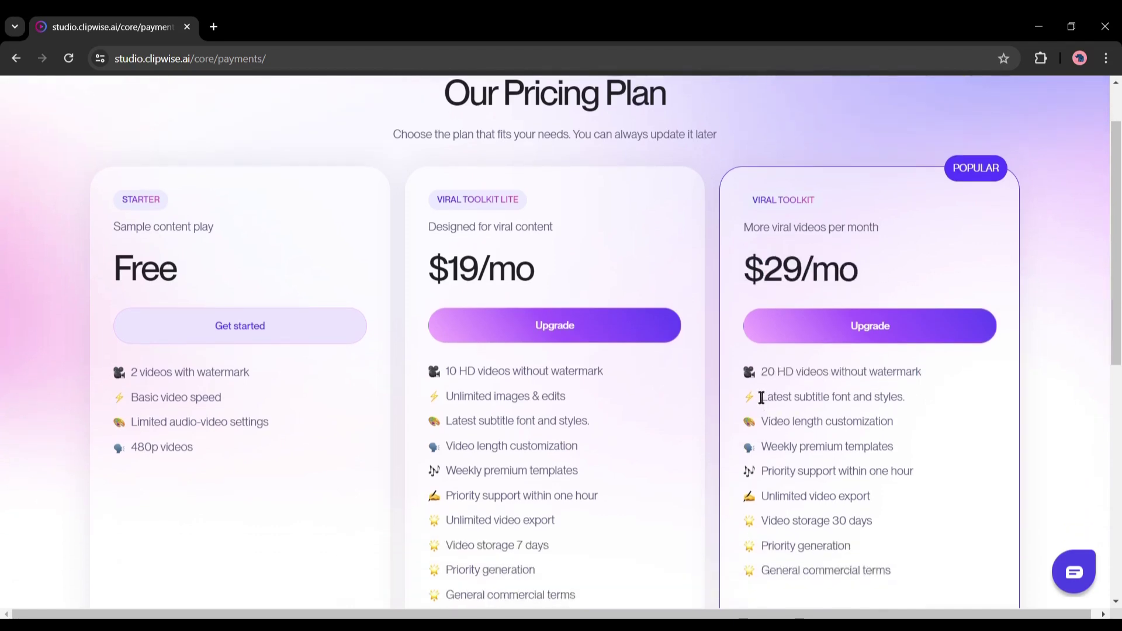
{"action": "left_click_drag", "start_coordinate": [760, 397], "coordinate": [919, 578]}
{"action": "left_click", "coordinate": [914, 573]}
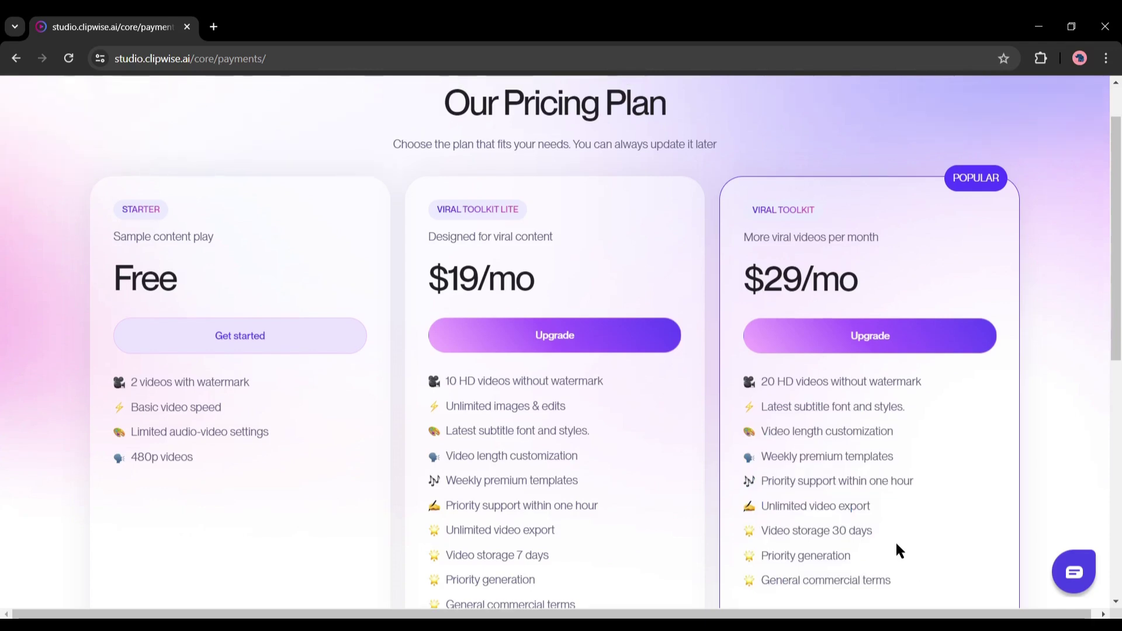
{"action": "scroll", "coordinate": [871, 532], "scroll_direction": "up", "scroll_amount": 1}
{"action": "scroll", "coordinate": [377, 286], "scroll_direction": "down", "scroll_amount": 2}
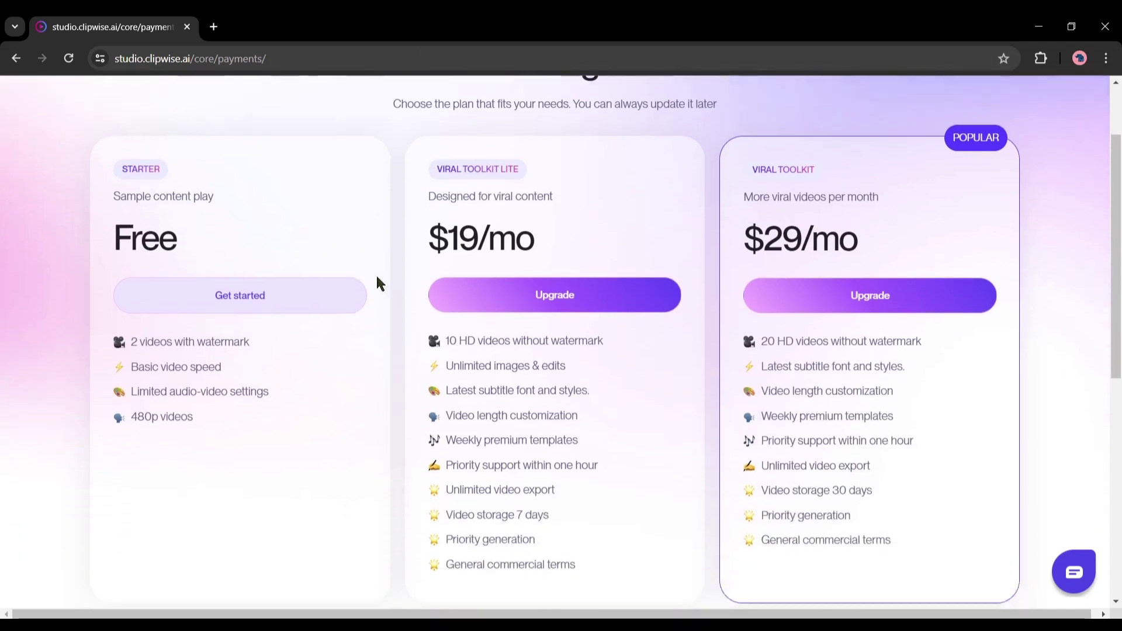
{"action": "scroll", "coordinate": [374, 283], "scroll_direction": "up", "scroll_amount": 2}
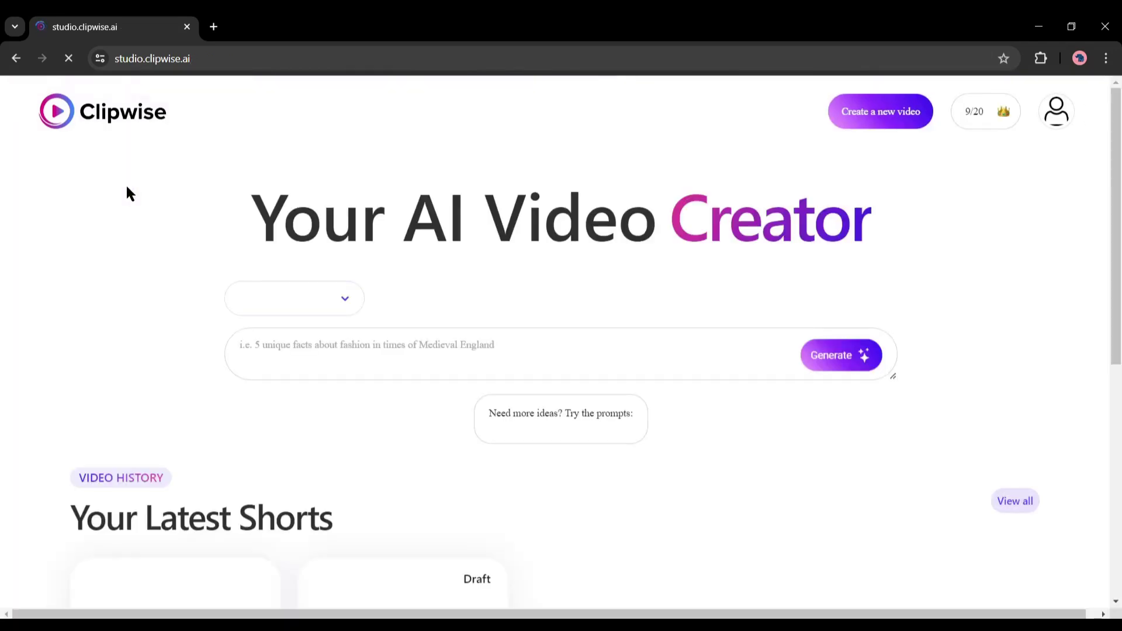
Scroll through the Clipwise home page with its suggested prompts and latest shorts.
{"action": "scroll", "coordinate": [127, 187], "scroll_direction": "down", "scroll_amount": 3}
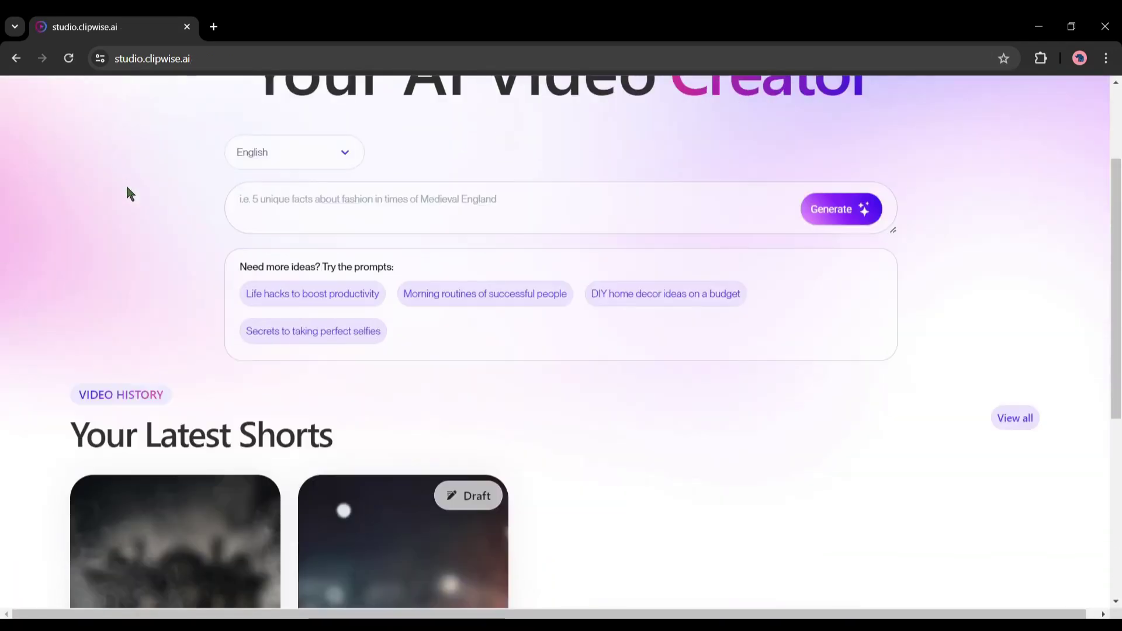
{"action": "scroll", "coordinate": [128, 187], "scroll_direction": "up", "scroll_amount": 3}
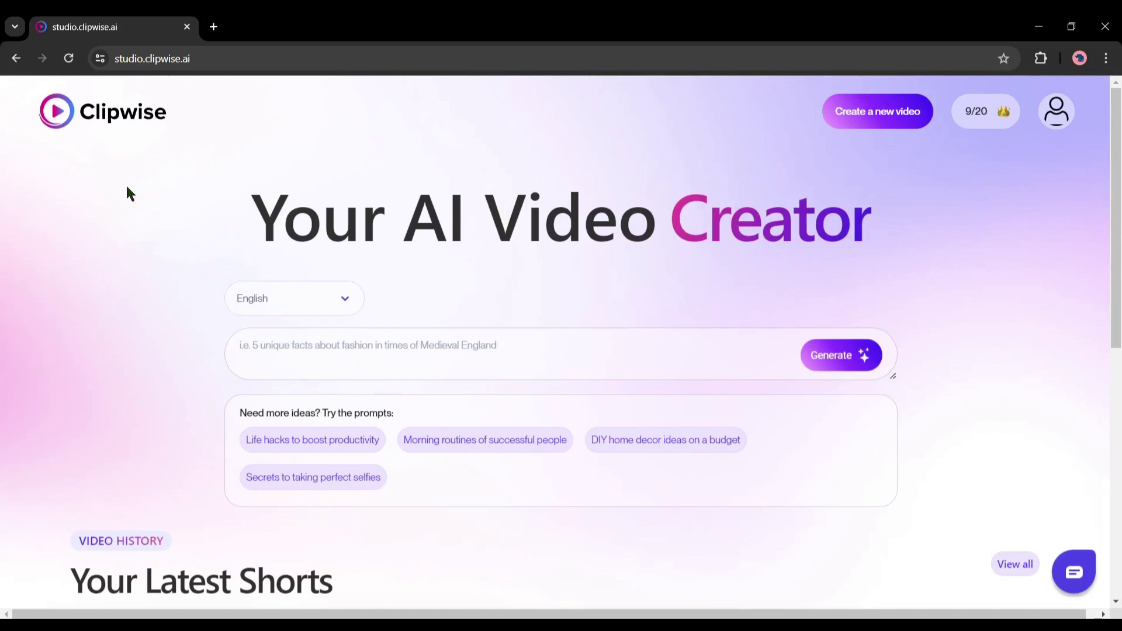